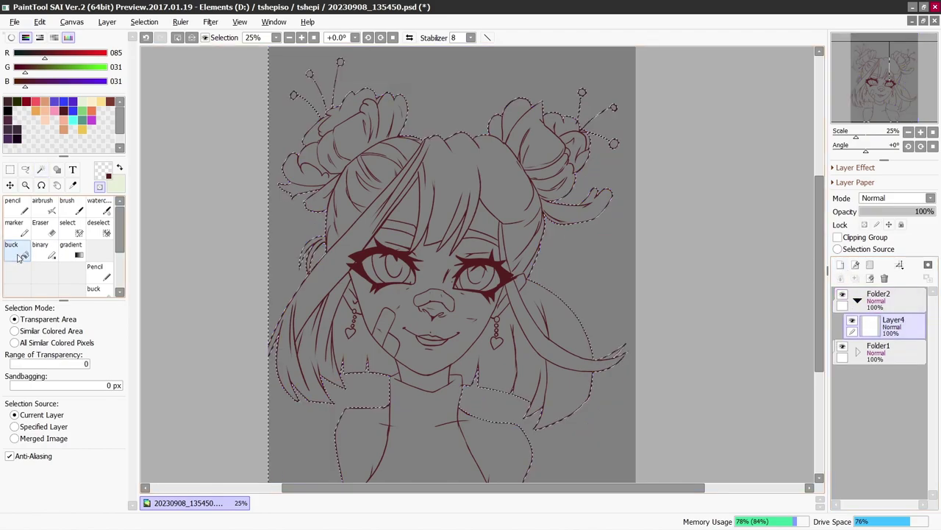
Set the drawing colour to a muted grey-purple, RGB 132, 128, 140.
{"action": "left_click", "coordinate": [120, 170]}
{"action": "double_click", "coordinate": [105, 171]}
{"action": "left_click_drag", "start_coordinate": [532, 251], "coordinate": [523, 253]}
{"action": "left_click_drag", "start_coordinate": [529, 238], "coordinate": [509, 238]}
{"action": "left_click_drag", "start_coordinate": [521, 320], "coordinate": [501, 319]}
{"action": "left_click_drag", "start_coordinate": [432, 306], "coordinate": [427, 306]}
{"action": "left_click_drag", "start_coordinate": [501, 267], "coordinate": [496, 267]}
{"action": "left_click_drag", "start_coordinate": [502, 253], "coordinate": [490, 253]}
{"action": "left_click_drag", "start_coordinate": [496, 319], "coordinate": [484, 320]}
{"action": "left_click", "coordinate": [491, 345]}
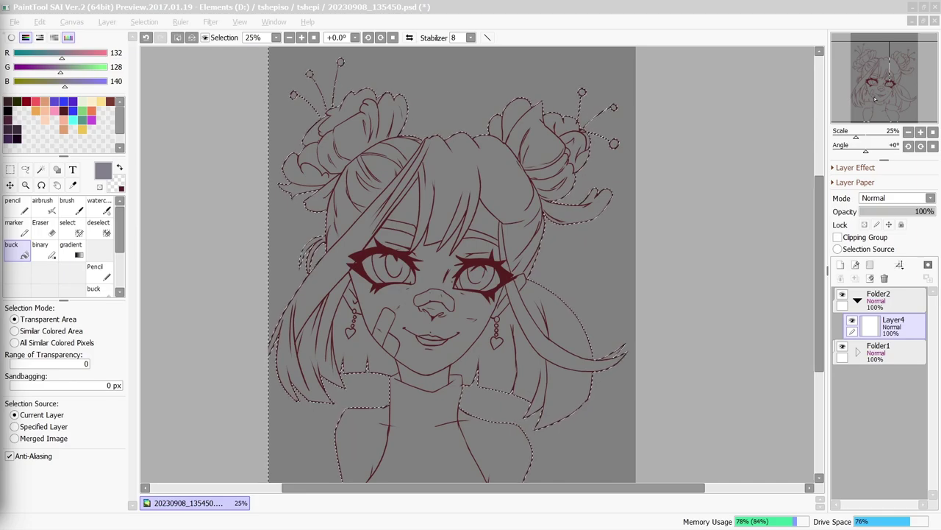
Invert the selection to cover the character and bucket-fill it with the grey-purple on Layer4.
{"action": "left_click", "coordinate": [147, 24]}
{"action": "left_click", "coordinate": [158, 52]}
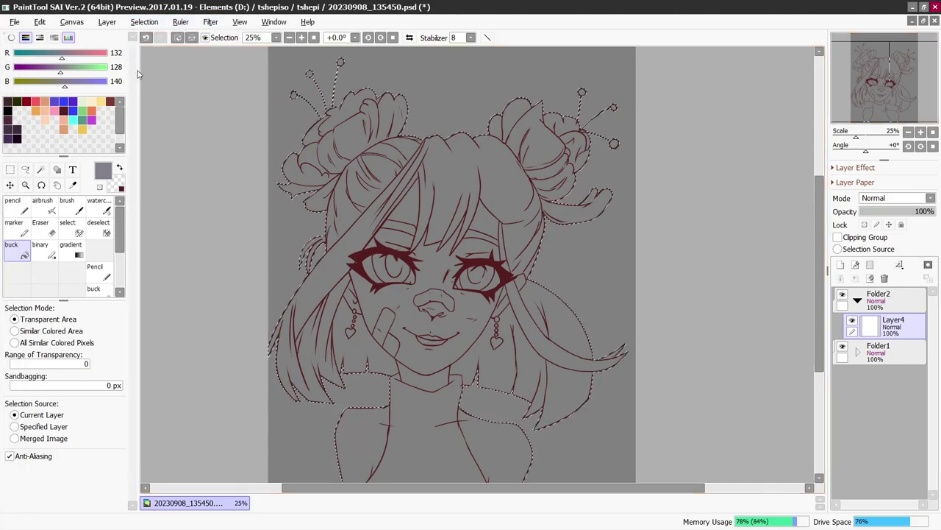
{"action": "left_click", "coordinate": [435, 256]}
Move Folder2 below the line art folder and give it a layer mask from the character selection.
{"action": "left_click_drag", "start_coordinate": [893, 324], "coordinate": [888, 375]}
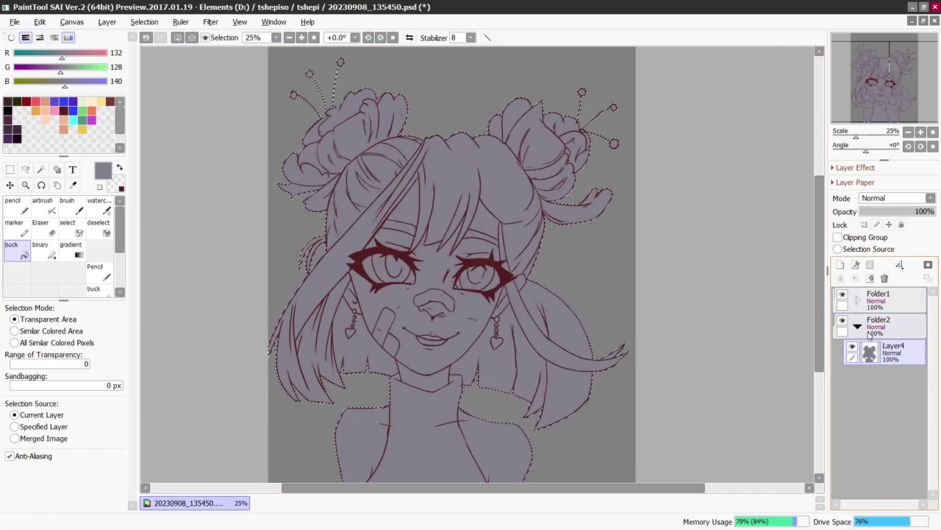
{"action": "left_click", "coordinate": [871, 331]}
{"action": "left_click", "coordinate": [928, 264]}
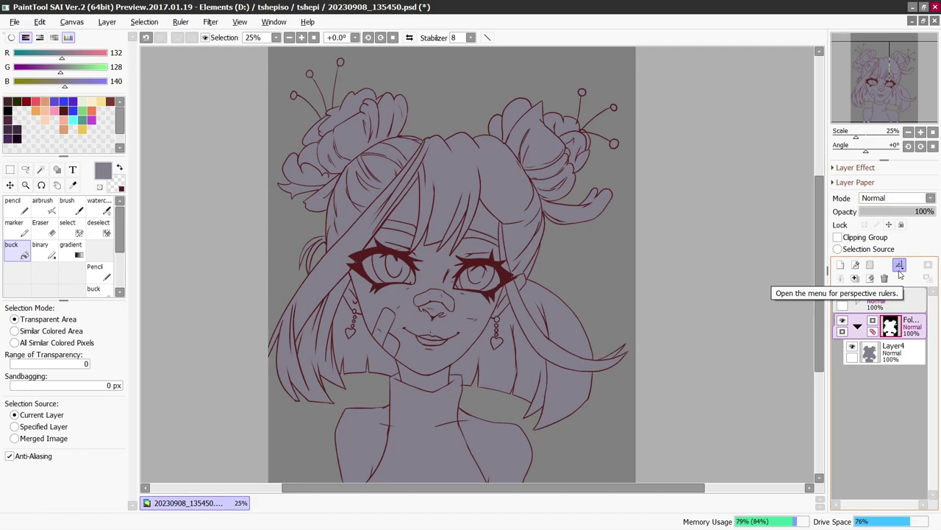
Pick the light peach RGB 254, 214, 188 with the similar-colour bucket and add a new layer above Layer4.
{"action": "left_click", "coordinate": [45, 118]}
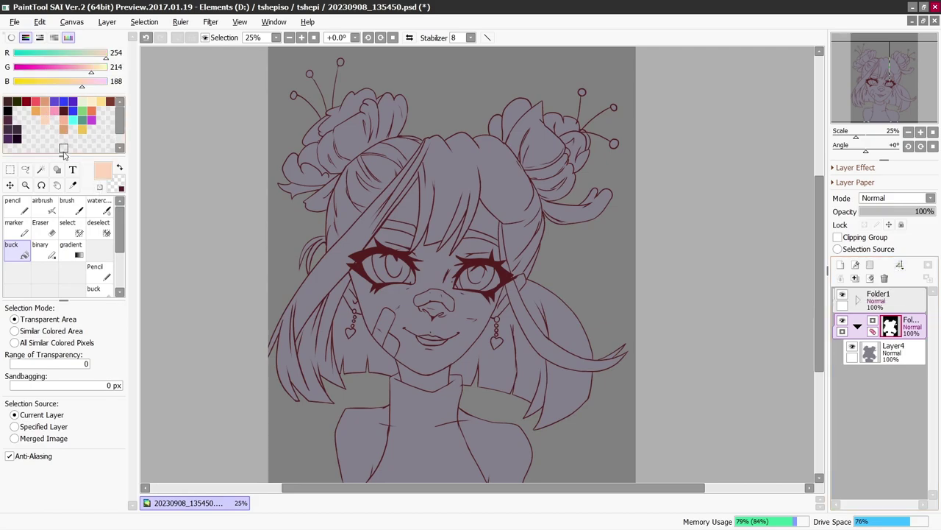
{"action": "left_click", "coordinate": [93, 288]}
{"action": "left_click", "coordinate": [893, 352]}
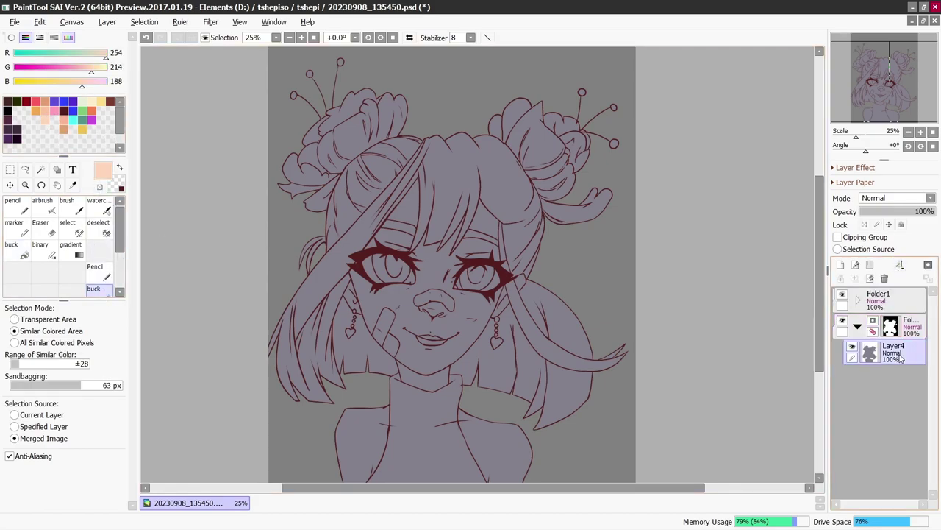
{"action": "left_click", "coordinate": [843, 267]}
Fill the face, forehead, eyelids and both ears with the light peach skin colour.
{"action": "scroll", "coordinate": [871, 91], "scroll_direction": "up", "scroll_amount": 1}
{"action": "left_click_drag", "start_coordinate": [871, 92], "coordinate": [868, 99]}
{"action": "left_click", "coordinate": [388, 315]}
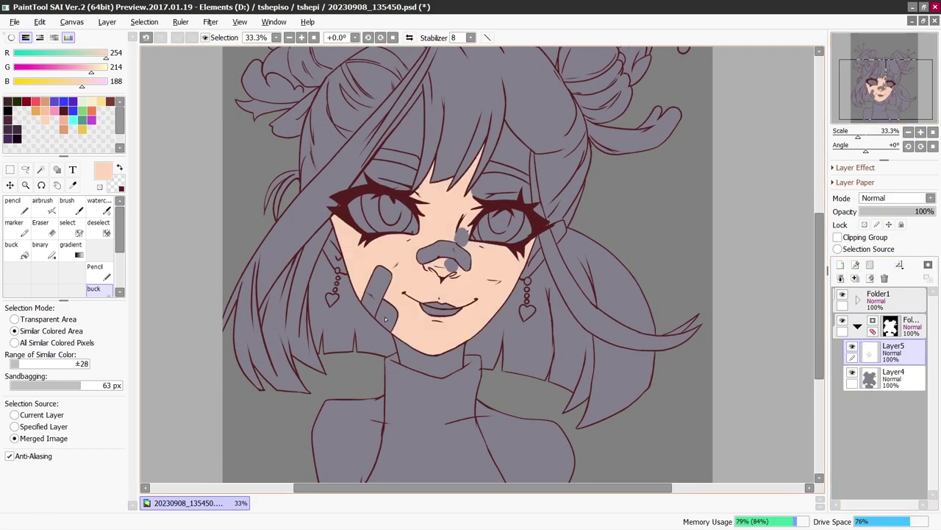
{"action": "left_click", "coordinate": [405, 137]}
{"action": "left_click", "coordinate": [387, 177]}
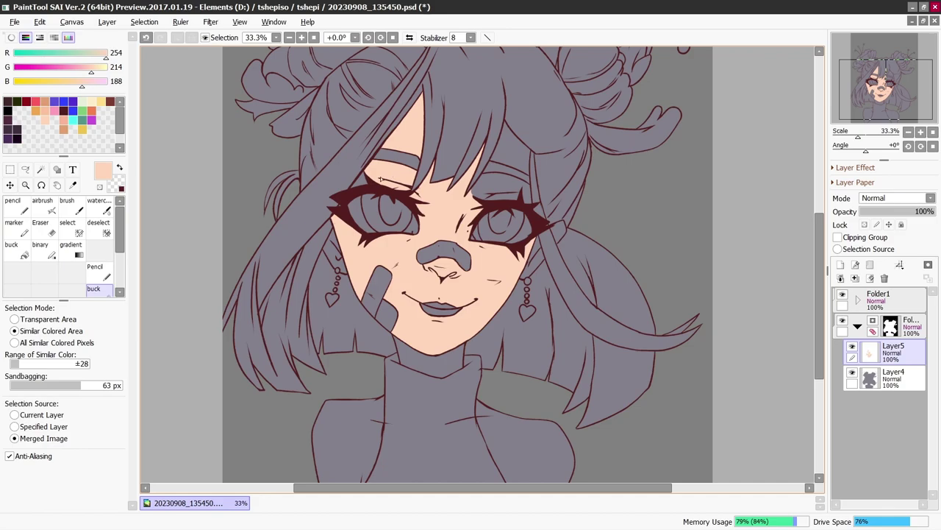
{"action": "left_click", "coordinate": [510, 181]}
{"action": "left_click", "coordinate": [510, 157]}
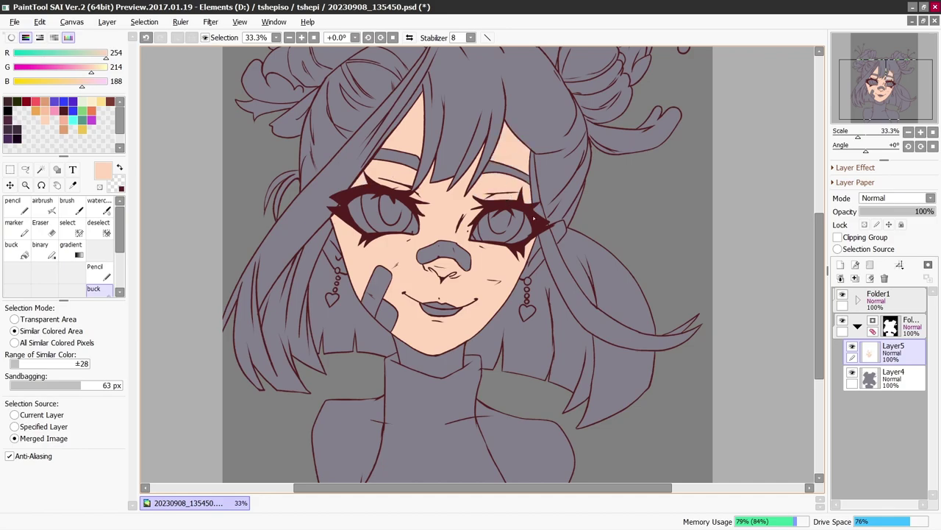
{"action": "left_click", "coordinate": [533, 257]}
{"action": "left_click", "coordinate": [551, 234]}
{"action": "left_click", "coordinate": [331, 252]}
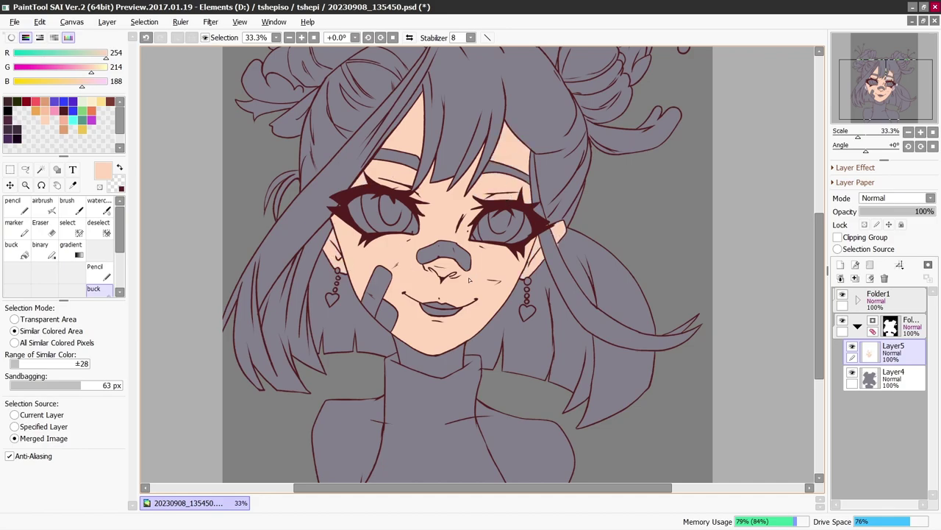
Fill the neck and both shoulders with the same light peach skin colour.
{"action": "left_click", "coordinate": [434, 344]}
{"action": "left_click", "coordinate": [346, 441]}
{"action": "left_click", "coordinate": [537, 450]}
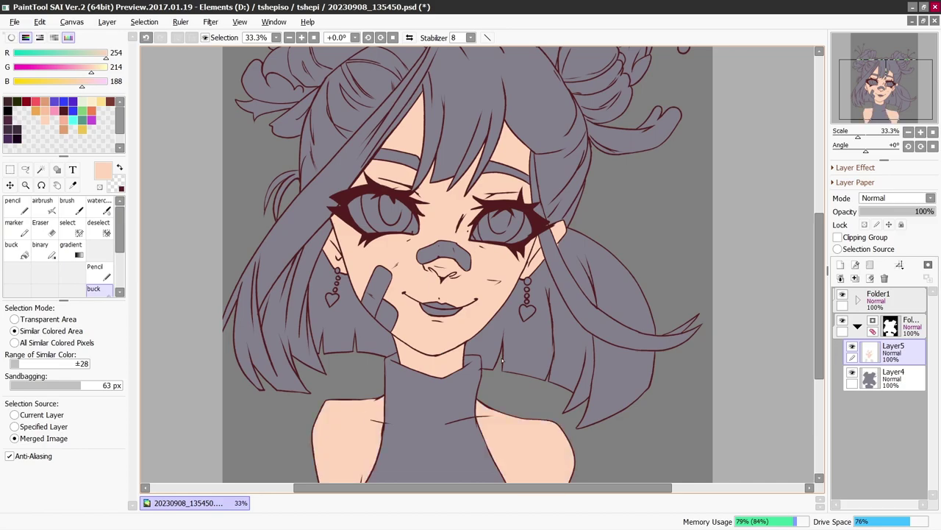
Examine the skin fill on the shoulders, neck and face up close for missed areas.
{"action": "left_click", "coordinate": [920, 132]}
{"action": "left_click", "coordinate": [898, 106]}
{"action": "left_click_drag", "start_coordinate": [898, 106], "coordinate": [888, 114]}
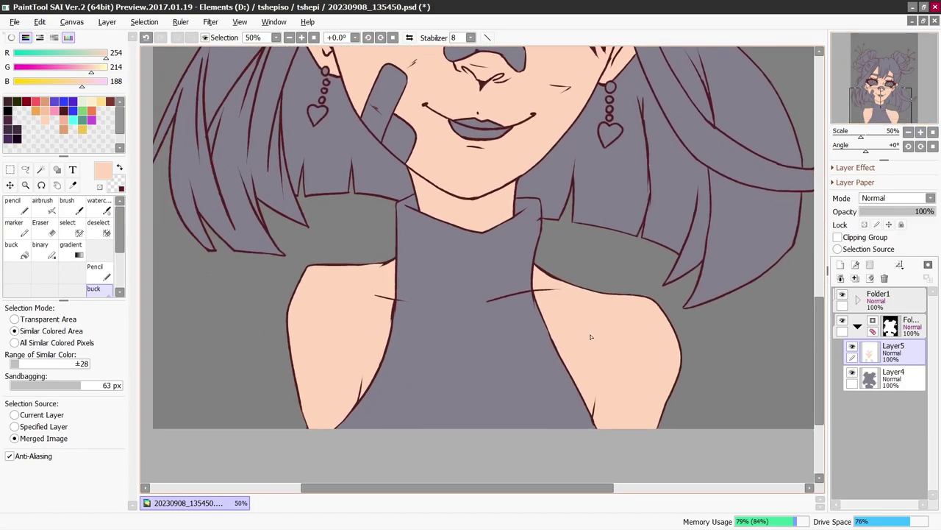
{"action": "left_click", "coordinate": [920, 131]}
{"action": "left_click", "coordinate": [909, 132]}
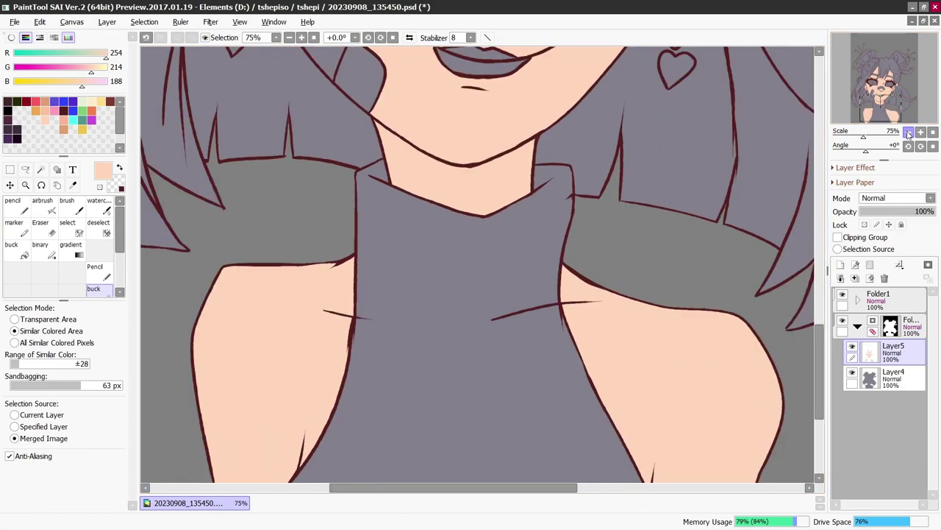
{"action": "left_click", "coordinate": [909, 132]}
{"action": "left_click", "coordinate": [883, 93]}
{"action": "left_click", "coordinate": [921, 132]}
{"action": "left_click_drag", "start_coordinate": [883, 91], "coordinate": [892, 82]}
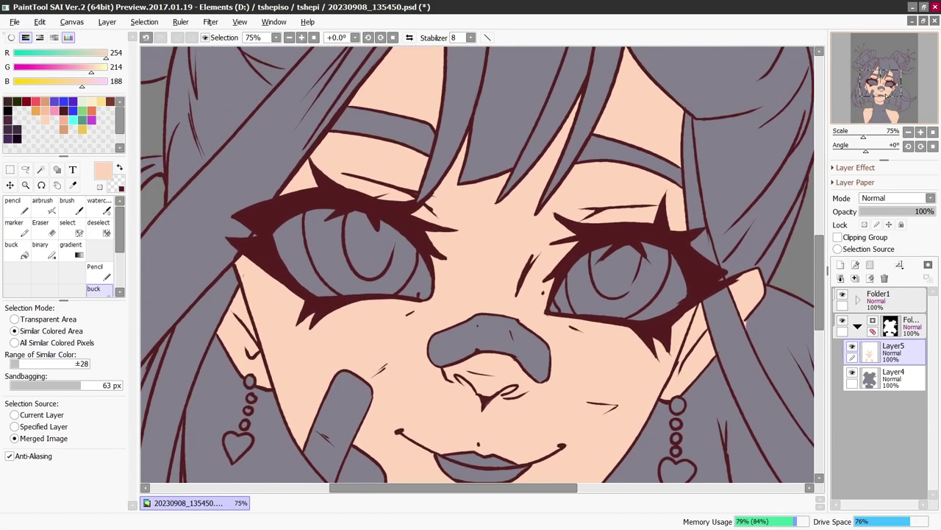
Set the colour to a darker peach, RGB 254, 179, 147, and choose the airbrush.
{"action": "left_click", "coordinate": [103, 172]}
{"action": "left_click_drag", "start_coordinate": [519, 253], "coordinate": [495, 270]}
{"action": "left_click_drag", "start_coordinate": [466, 305], "coordinate": [469, 306]}
{"action": "left_click", "coordinate": [491, 346]}
{"action": "left_click", "coordinate": [42, 206]}
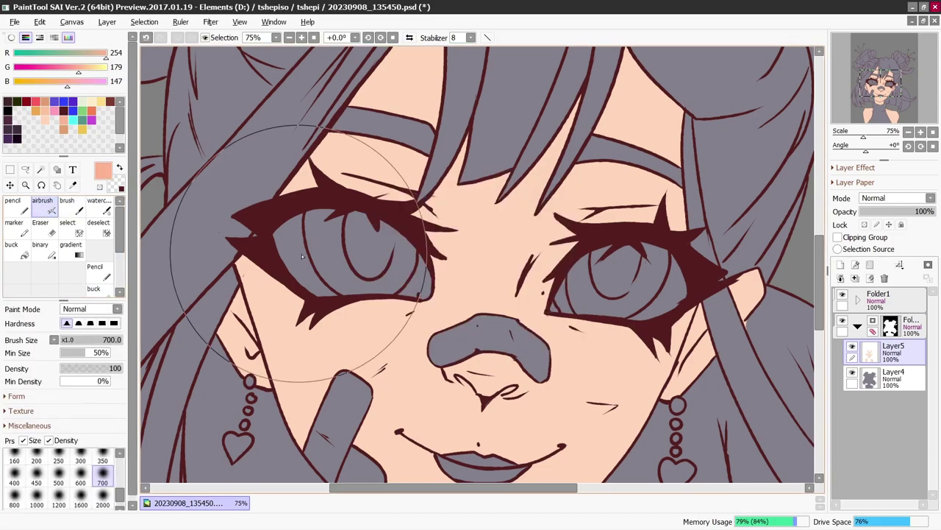
Airbrush a soft blush across the eyes and nose at size 1600 on a new layer clipped to the skin layer.
{"action": "left_click", "coordinate": [909, 132]}
{"action": "left_click", "coordinate": [909, 131]}
{"action": "left_click", "coordinate": [840, 265]}
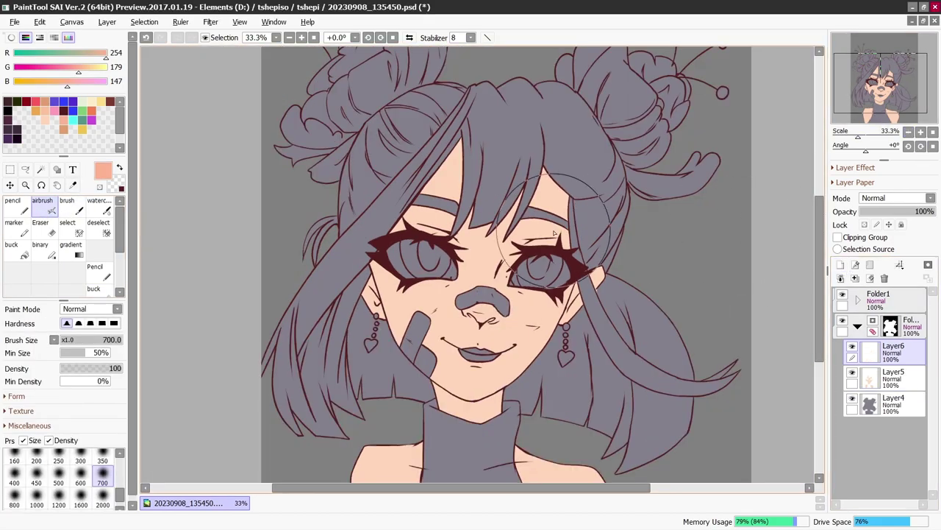
{"action": "left_click", "coordinate": [106, 496]}
{"action": "left_click", "coordinate": [82, 497]}
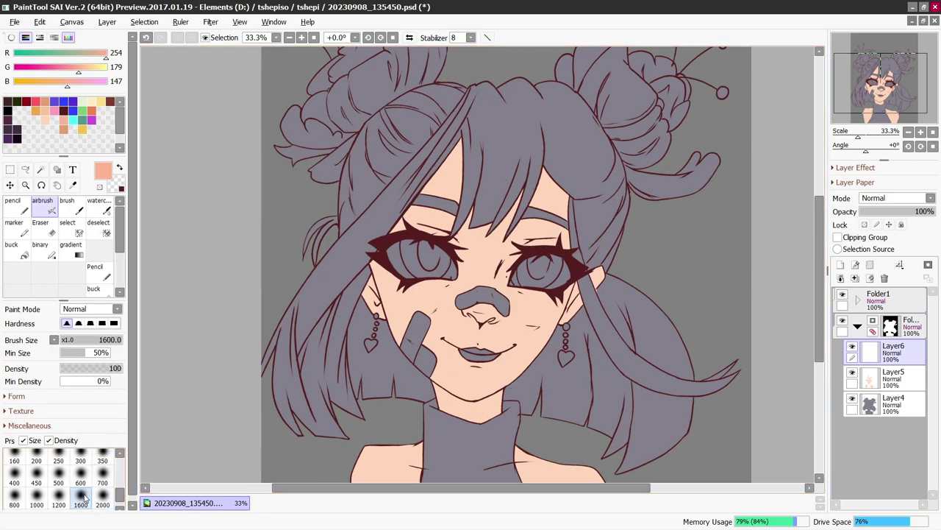
{"action": "mouse_move", "coordinate": [360, 210]}
{"action": "left_mouse_down"}
{"action": "mouse_move", "coordinate": [581, 212]}
{"action": "mouse_move", "coordinate": [564, 237]}
{"action": "mouse_move", "coordinate": [403, 229]}
{"action": "mouse_move", "coordinate": [529, 229]}
{"action": "mouse_move", "coordinate": [418, 246]}
{"action": "mouse_move", "coordinate": [550, 237]}
{"action": "left_mouse_up"}
{"action": "left_click", "coordinate": [838, 237]}
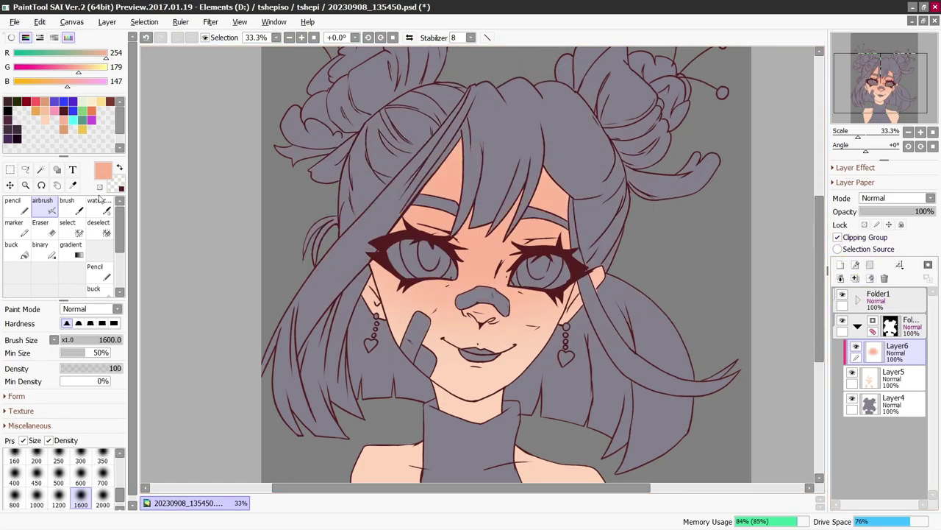
Shade the underside of the nose and the ear on the hair-strand side with the brush at size 50.
{"action": "left_click", "coordinate": [67, 206]}
{"action": "left_click", "coordinate": [103, 502]}
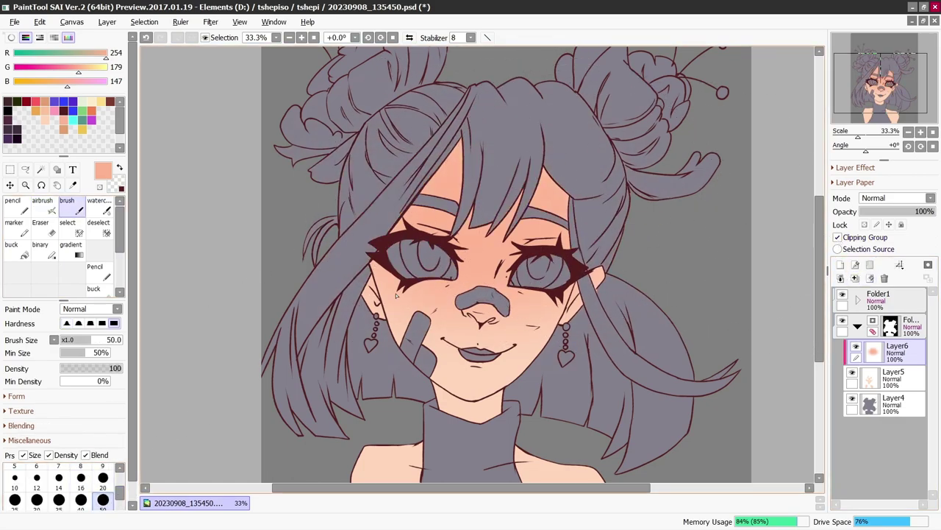
{"action": "left_click", "coordinate": [920, 133]}
{"action": "left_click", "coordinate": [920, 132]}
{"action": "left_click_drag", "start_coordinate": [904, 96], "coordinate": [910, 104]}
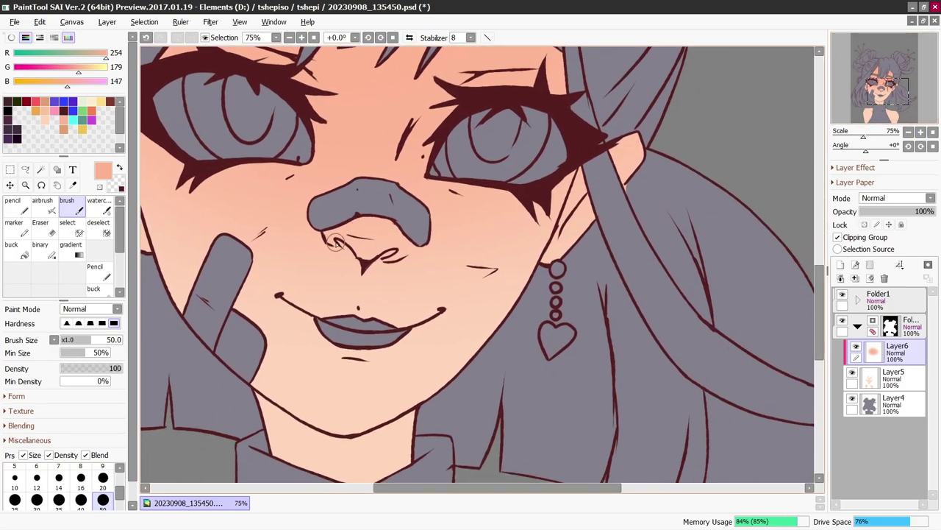
{"action": "mouse_move", "coordinate": [353, 250]}
{"action": "left_mouse_down"}
{"action": "mouse_move", "coordinate": [413, 247]}
{"action": "mouse_move", "coordinate": [374, 259]}
{"action": "mouse_move", "coordinate": [338, 247]}
{"action": "mouse_move", "coordinate": [364, 256]}
{"action": "left_mouse_up"}
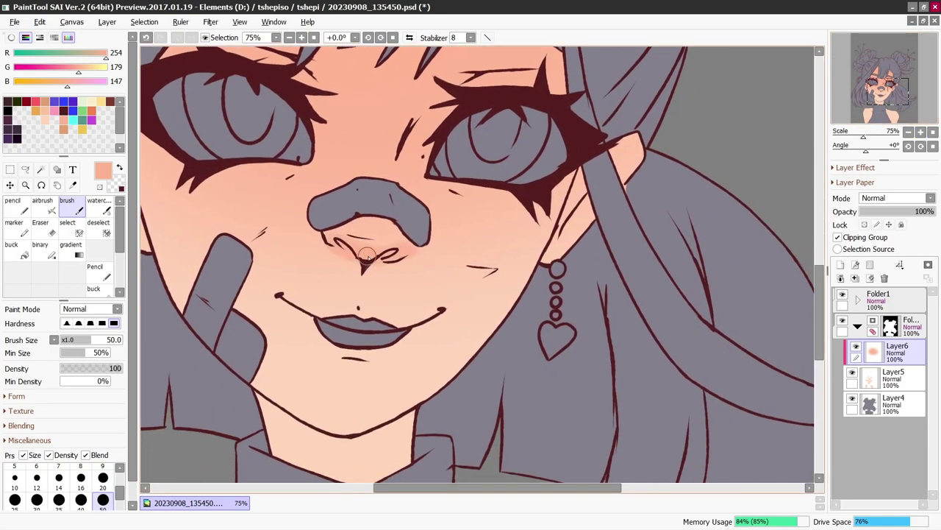
{"action": "mouse_move", "coordinate": [644, 137]}
{"action": "left_mouse_down"}
{"action": "mouse_move", "coordinate": [548, 244]}
{"action": "mouse_move", "coordinate": [576, 228]}
{"action": "mouse_move", "coordinate": [548, 269]}
{"action": "mouse_move", "coordinate": [574, 226]}
{"action": "mouse_move", "coordinate": [584, 231]}
{"action": "left_mouse_up"}
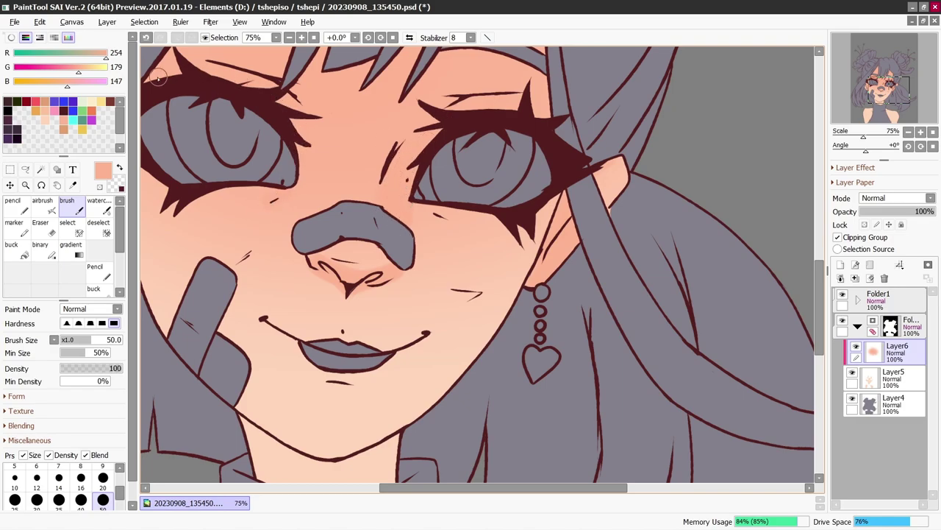
Carve a light highlight along the nose bridge by painting with transparent colour, using brush and pencil at size 50.
{"action": "key", "text": "minus"}
{"action": "mouse_move", "coordinate": [358, 149]}
{"action": "left_mouse_down"}
{"action": "mouse_move", "coordinate": [356, 186]}
{"action": "mouse_move", "coordinate": [343, 185]}
{"action": "left_mouse_up"}
{"action": "mouse_move", "coordinate": [332, 132]}
{"action": "left_mouse_down"}
{"action": "mouse_move", "coordinate": [337, 203]}
{"action": "mouse_move", "coordinate": [353, 203]}
{"action": "mouse_move", "coordinate": [373, 133]}
{"action": "mouse_move", "coordinate": [364, 195]}
{"action": "mouse_move", "coordinate": [374, 159]}
{"action": "mouse_move", "coordinate": [345, 187]}
{"action": "mouse_move", "coordinate": [375, 213]}
{"action": "left_mouse_up"}
{"action": "mouse_move", "coordinate": [352, 251]}
{"action": "left_mouse_down"}
{"action": "mouse_move", "coordinate": [363, 244]}
{"action": "mouse_move", "coordinate": [334, 248]}
{"action": "left_mouse_up"}
{"action": "mouse_move", "coordinate": [328, 133]}
{"action": "left_mouse_down"}
{"action": "mouse_move", "coordinate": [335, 212]}
{"action": "mouse_move", "coordinate": [339, 177]}
{"action": "left_mouse_up"}
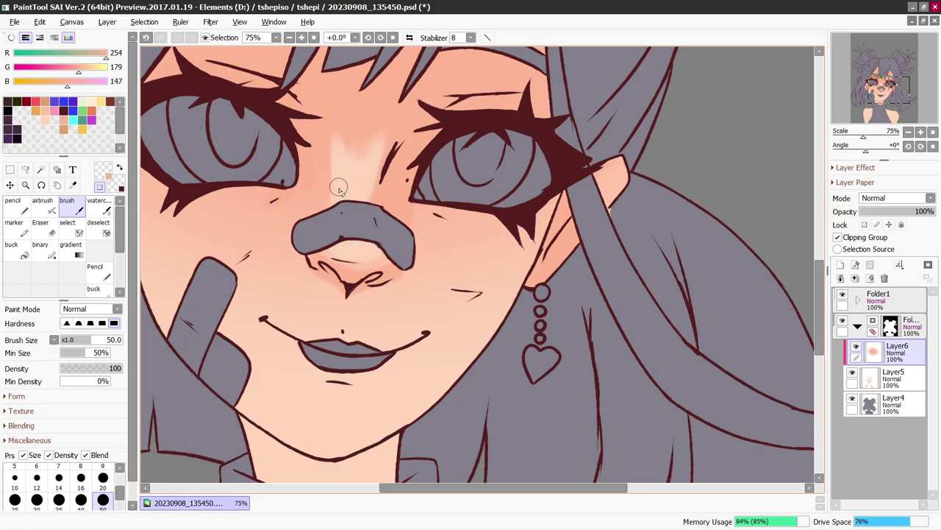
{"action": "key", "text": "n"}
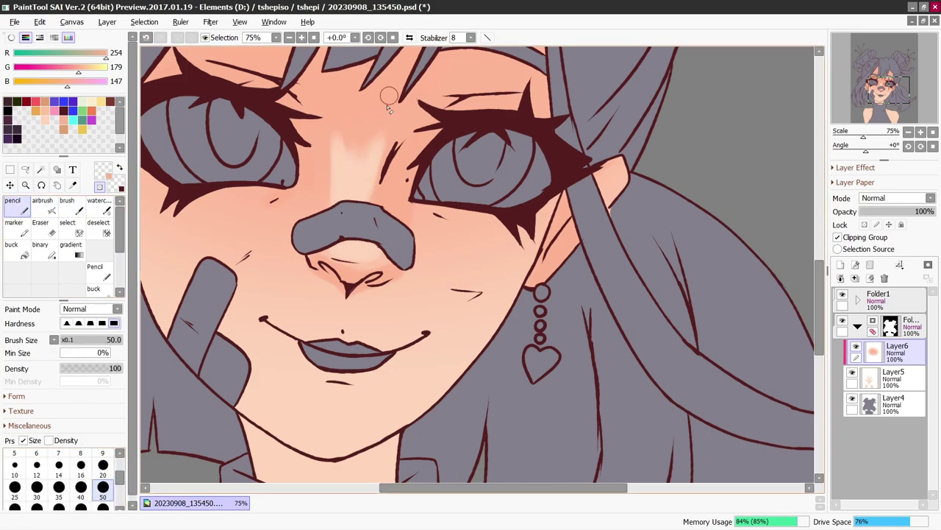
{"action": "key", "text": "minus"}
{"action": "mouse_move", "coordinate": [356, 220]}
{"action": "left_mouse_down"}
{"action": "mouse_move", "coordinate": [368, 131]}
{"action": "mouse_move", "coordinate": [344, 123]}
{"action": "mouse_move", "coordinate": [323, 204]}
{"action": "mouse_move", "coordinate": [345, 186]}
{"action": "left_mouse_up"}
{"action": "key", "text": "minus"}
{"action": "key", "text": "minus"}
Lighten both upper eyelids by erasing the blush above the lashes with the size 50 pencil in transparent colour.
{"action": "left_click_drag", "start_coordinate": [531, 192], "coordinate": [671, 214]}
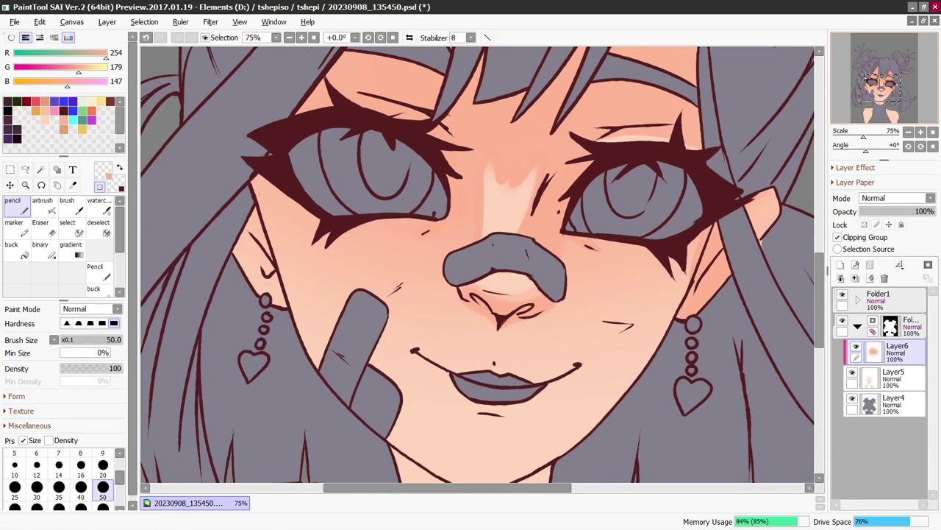
{"action": "left_click_drag", "start_coordinate": [474, 136], "coordinate": [522, 165]}
{"action": "key", "text": "minus"}
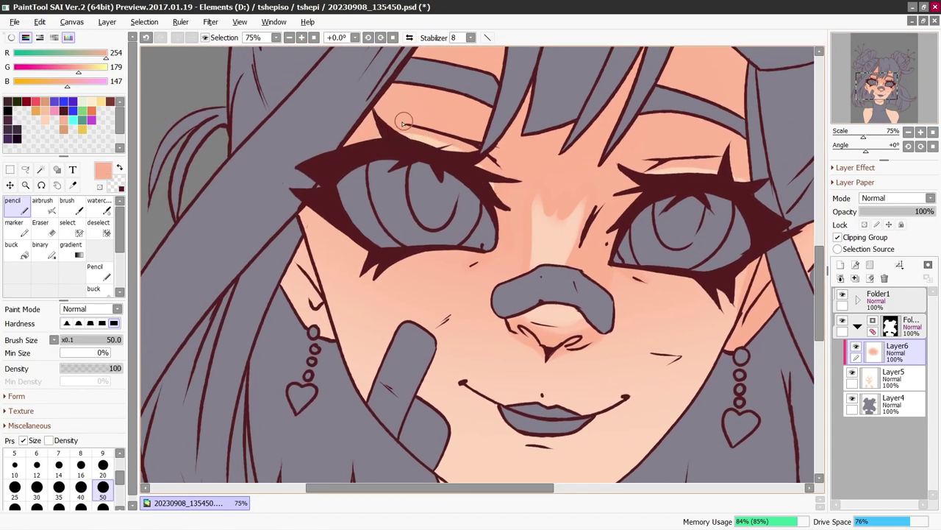
{"action": "key", "text": "minus"}
{"action": "key", "text": "minus"}
Brush peach shading around the cheek bandages, below the lips and at the mouth corner with the brush at size 50.
{"action": "key", "text": "b"}
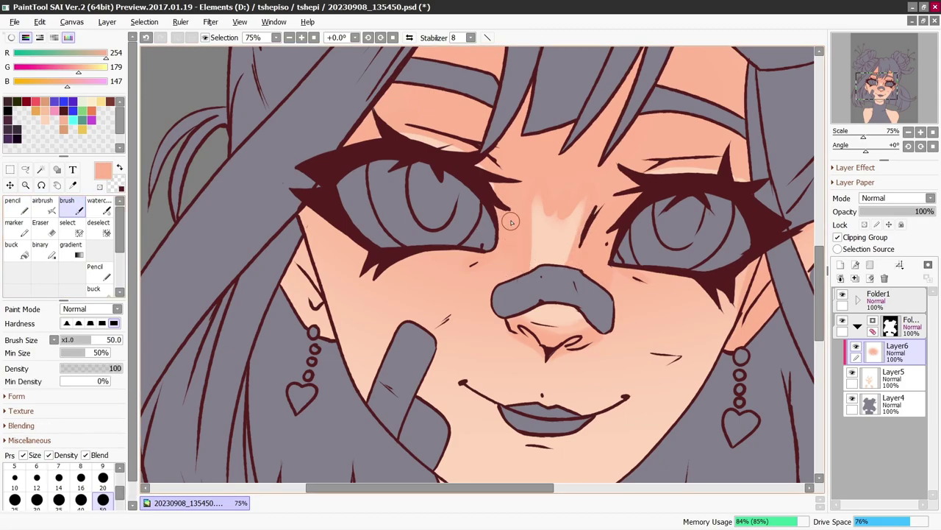
{"action": "key", "text": "minus"}
{"action": "key", "text": "minus"}
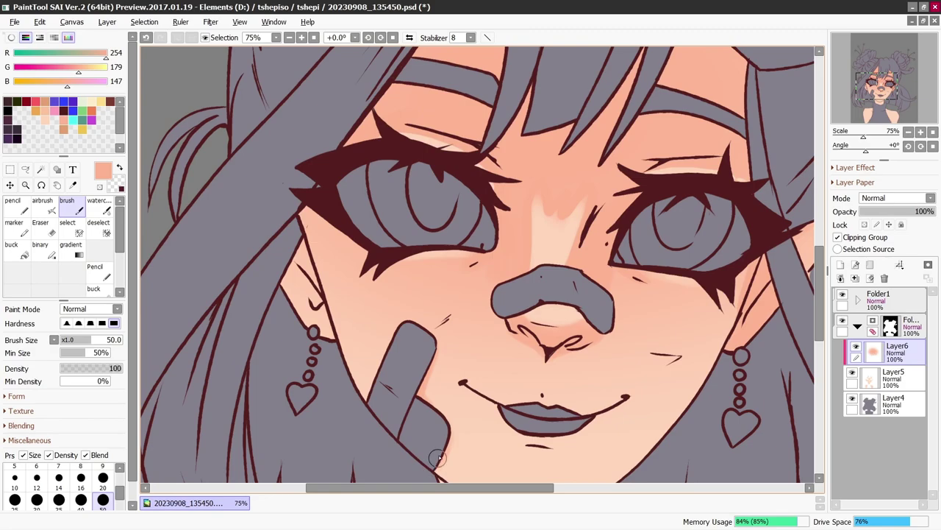
{"action": "left_click_drag", "start_coordinate": [534, 442], "coordinate": [542, 444]}
{"action": "left_click_drag", "start_coordinate": [623, 394], "coordinate": [631, 399]}
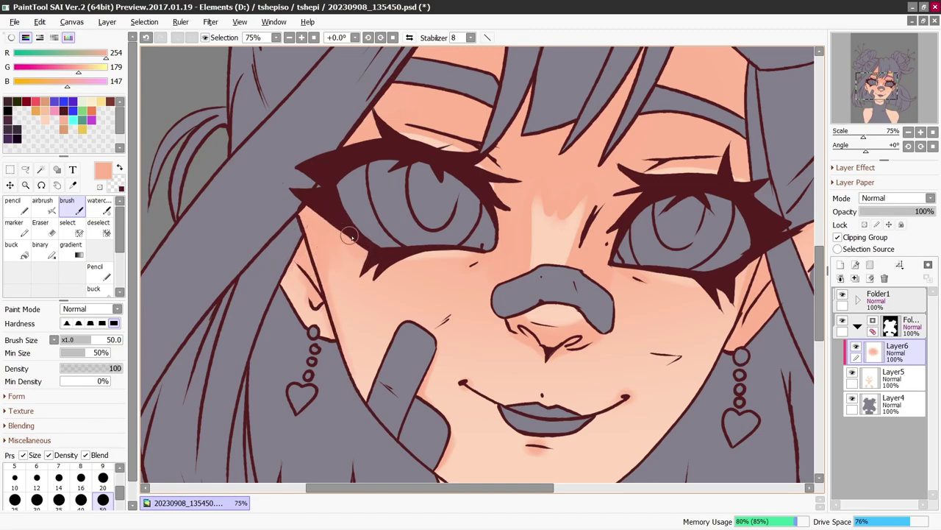
Paint the darker peach shadow over the neck and along the jawline beside the cheek bandage.
{"action": "left_click_drag", "start_coordinate": [544, 438], "coordinate": [329, 238]}
{"action": "mouse_move", "coordinate": [268, 352]}
{"action": "left_mouse_down"}
{"action": "mouse_move", "coordinate": [364, 368]}
{"action": "mouse_move", "coordinate": [241, 350]}
{"action": "mouse_move", "coordinate": [247, 337]}
{"action": "mouse_move", "coordinate": [331, 328]}
{"action": "mouse_move", "coordinate": [388, 306]}
{"action": "mouse_move", "coordinate": [230, 288]}
{"action": "mouse_move", "coordinate": [256, 313]}
{"action": "mouse_move", "coordinate": [264, 340]}
{"action": "left_mouse_up"}
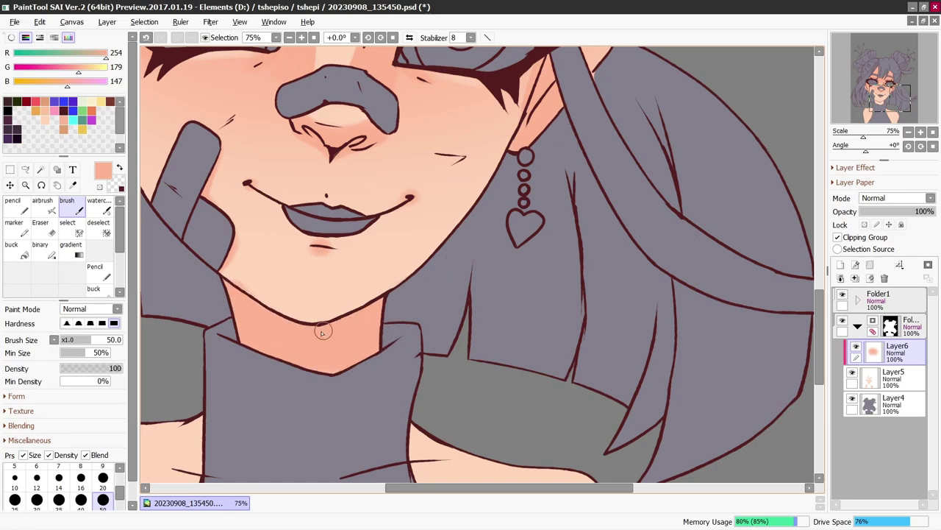
{"action": "left_click_drag", "start_coordinate": [245, 304], "coordinate": [227, 281]}
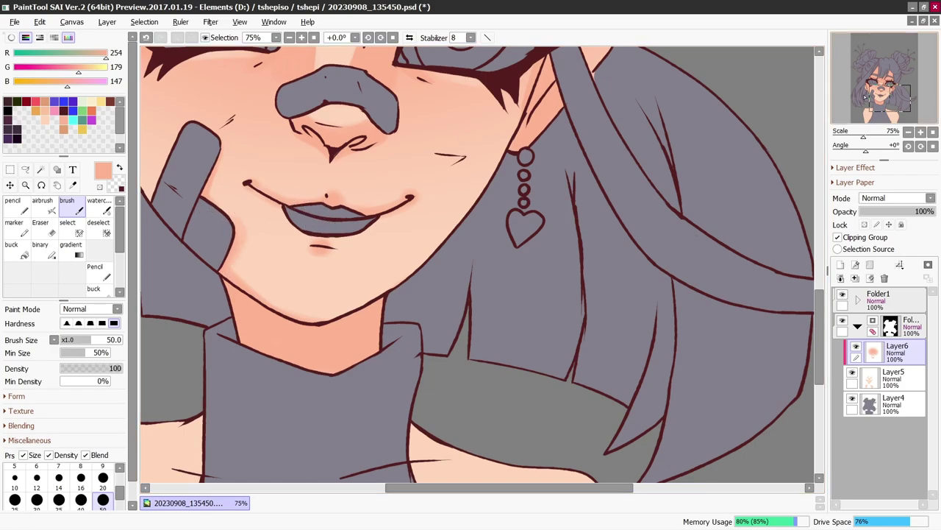
{"action": "left_click_drag", "start_coordinate": [144, 200], "coordinate": [406, 225]}
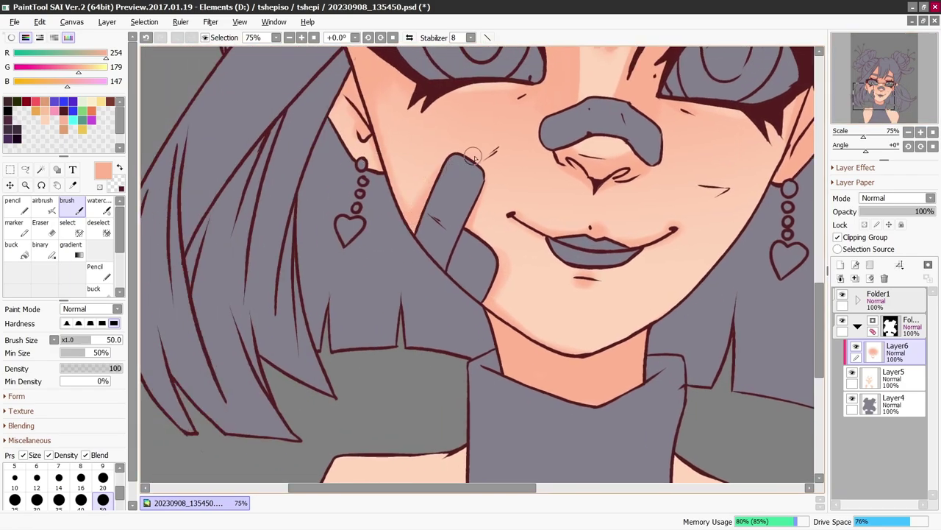
Airbrush soft peach shading onto both shoulders and arms at brush size 350.
{"action": "scroll", "coordinate": [459, 256], "scroll_direction": "down", "scroll_amount": 3}
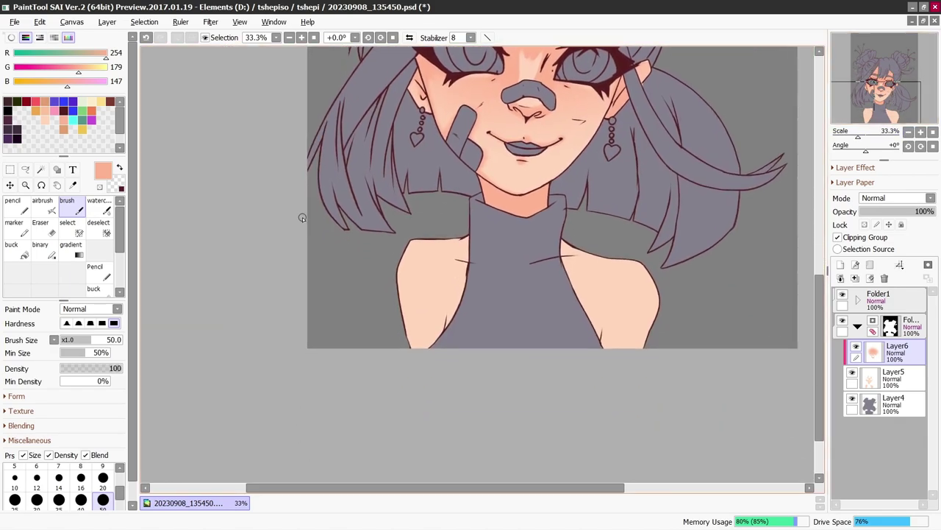
{"action": "left_click", "coordinate": [43, 208]}
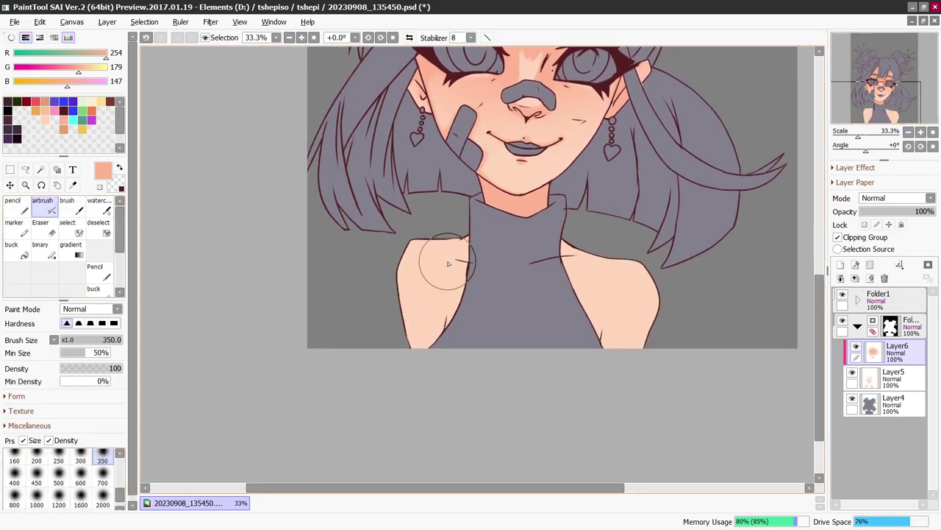
{"action": "mouse_move", "coordinate": [401, 268]}
{"action": "left_mouse_down"}
{"action": "mouse_move", "coordinate": [387, 290]}
{"action": "mouse_move", "coordinate": [414, 289]}
{"action": "mouse_move", "coordinate": [469, 262]}
{"action": "mouse_move", "coordinate": [441, 336]}
{"action": "left_mouse_up"}
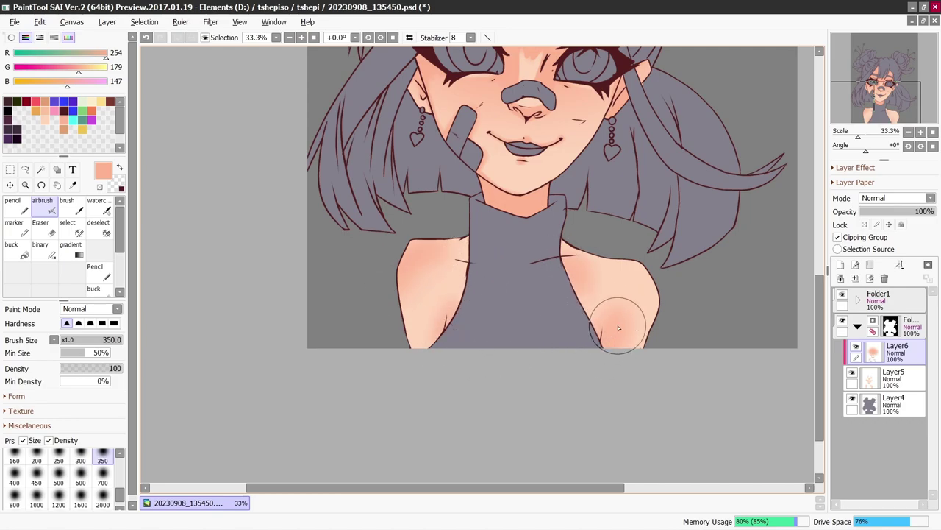
Blend the peach shading on the neck, shoulders and arms with the watercolour brush at size 120.
{"action": "left_click", "coordinate": [99, 208]}
{"action": "left_click_drag", "start_coordinate": [602, 325], "coordinate": [616, 355]}
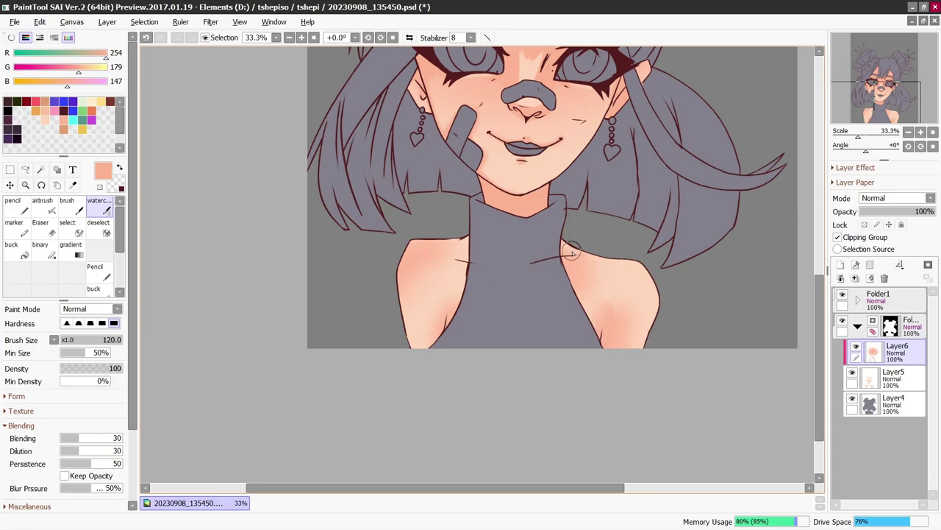
{"action": "left_click_drag", "start_coordinate": [515, 203], "coordinate": [542, 190]}
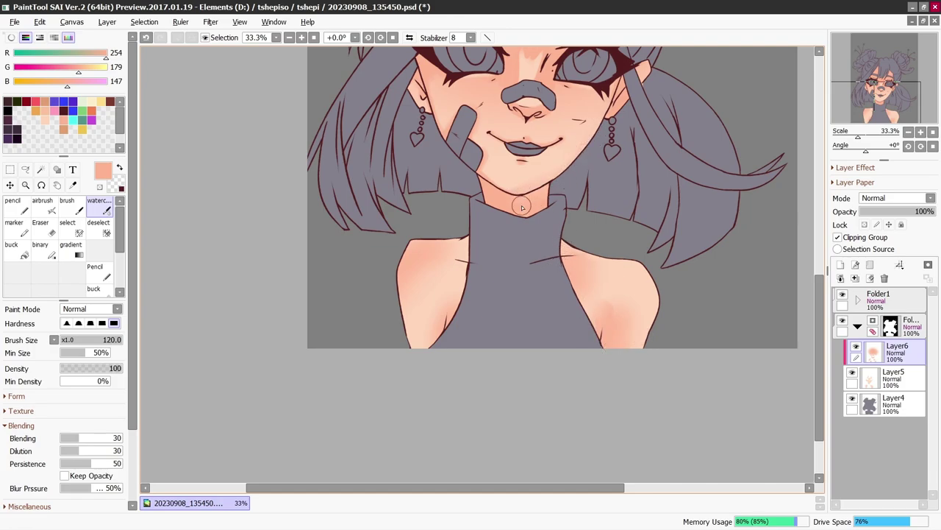
{"action": "left_click_drag", "start_coordinate": [450, 315], "coordinate": [440, 314]}
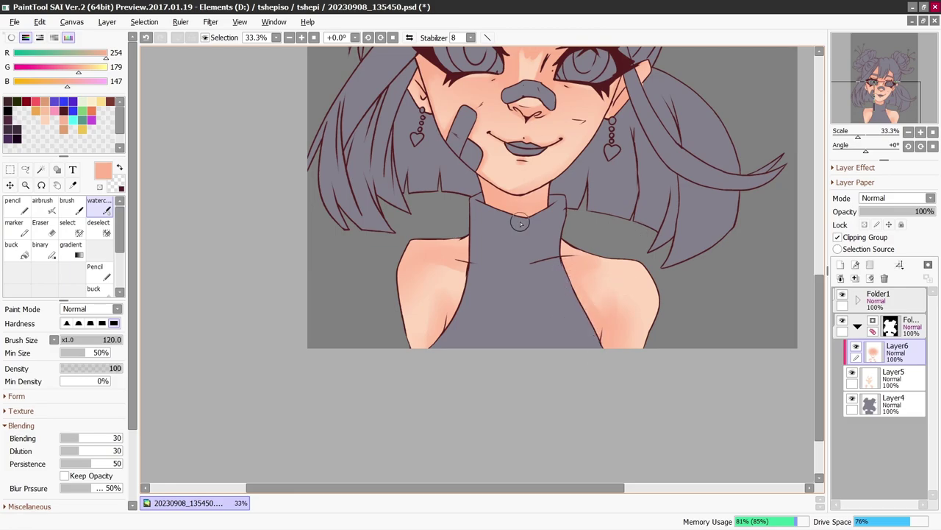
Add a new clipped layer in Multiply mode above the blush layer and ready the size 50 brush in tan RGB 225, 159, 115.
{"action": "scroll", "coordinate": [561, 163], "scroll_direction": "up", "scroll_amount": 3}
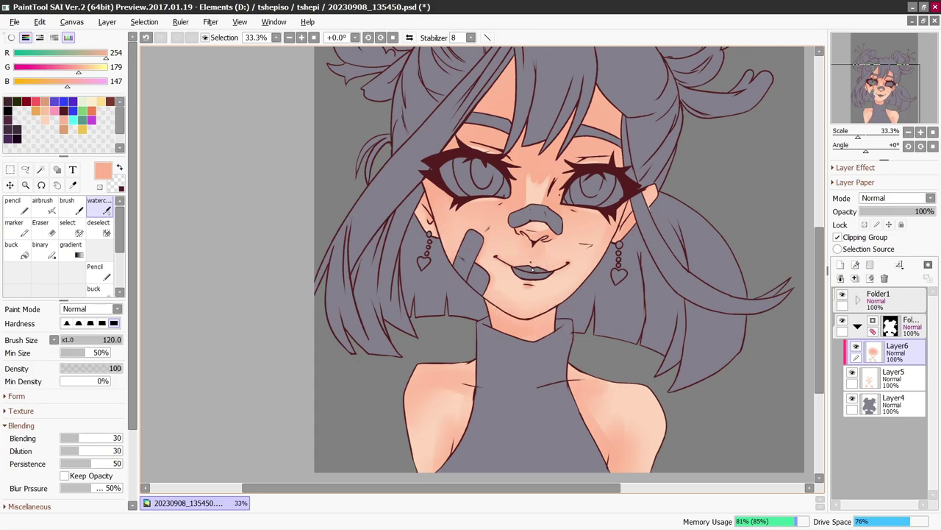
{"action": "left_click", "coordinate": [45, 101]}
{"action": "left_click", "coordinate": [841, 264]}
{"action": "left_click", "coordinate": [838, 238]}
{"action": "key", "text": "b"}
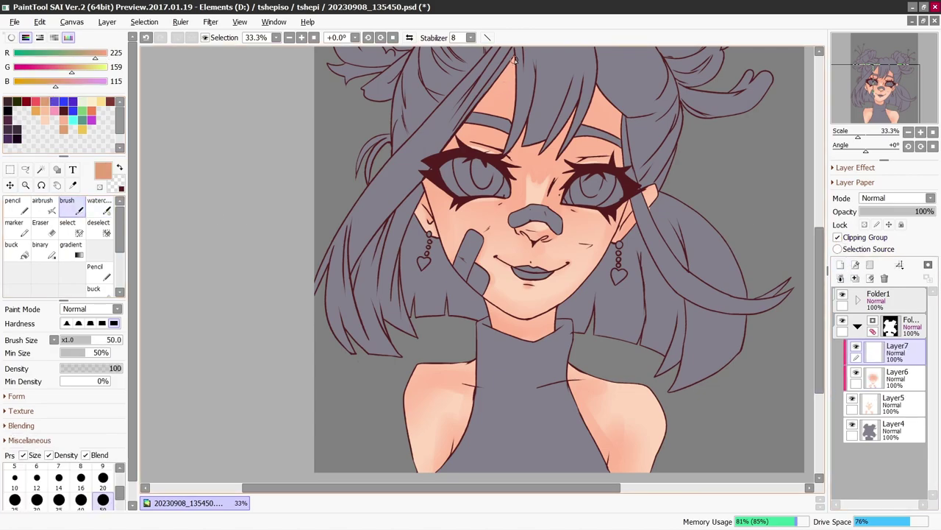
{"action": "left_click", "coordinate": [896, 198]}
{"action": "left_click", "coordinate": [875, 216]}
Paint tan shadows along the forehead hairline, under the nose, on the neck, ears and both upper eyelids.
{"action": "left_click_drag", "start_coordinate": [513, 60], "coordinate": [464, 127]}
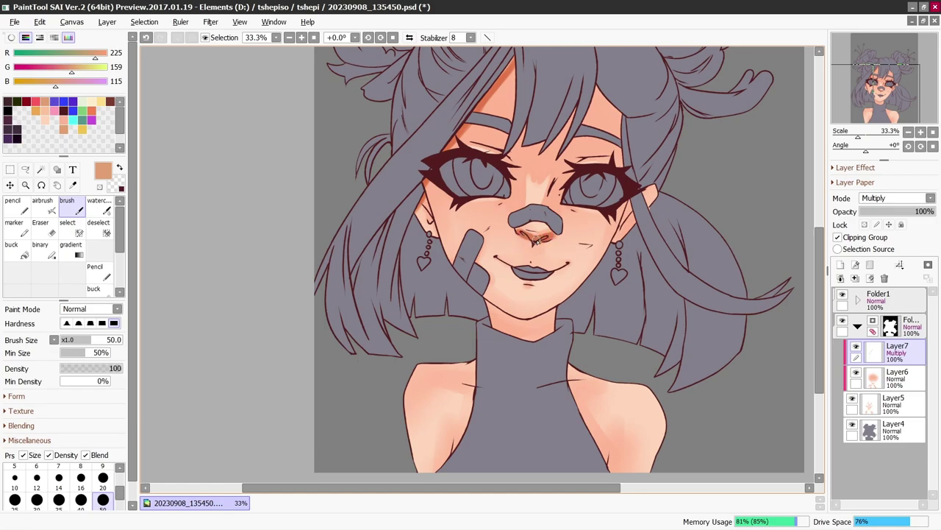
{"action": "mouse_move", "coordinate": [495, 325]}
{"action": "left_mouse_down"}
{"action": "mouse_move", "coordinate": [541, 338]}
{"action": "mouse_move", "coordinate": [553, 314]}
{"action": "left_mouse_up"}
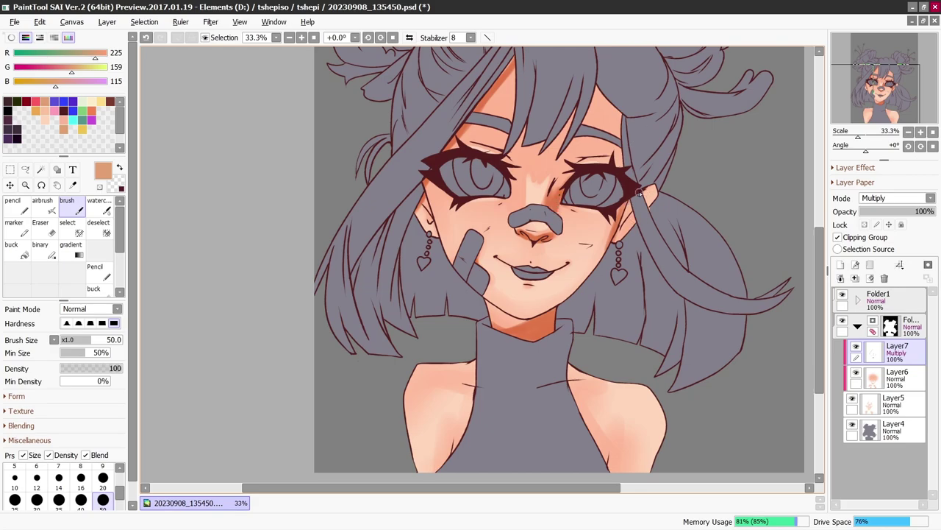
{"action": "left_click_drag", "start_coordinate": [581, 156], "coordinate": [626, 161]}
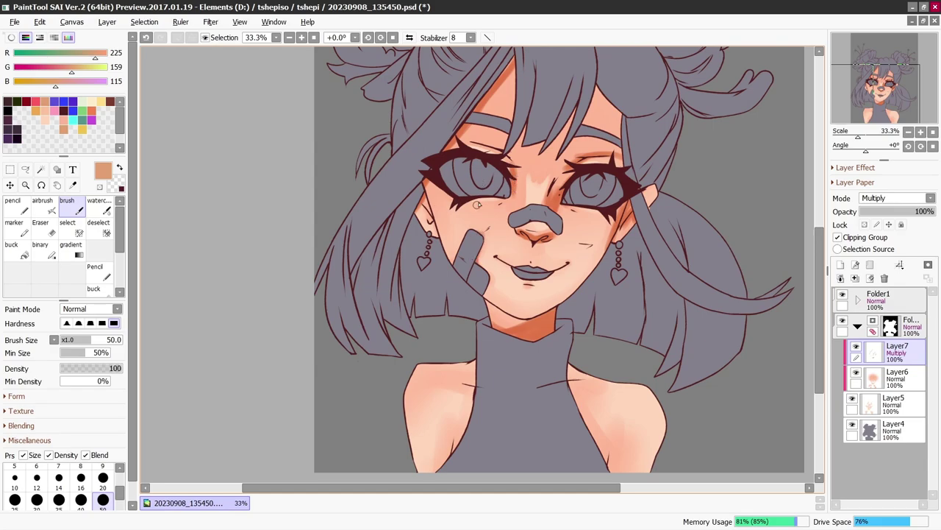
{"action": "left_click_drag", "start_coordinate": [500, 154], "coordinate": [461, 141]}
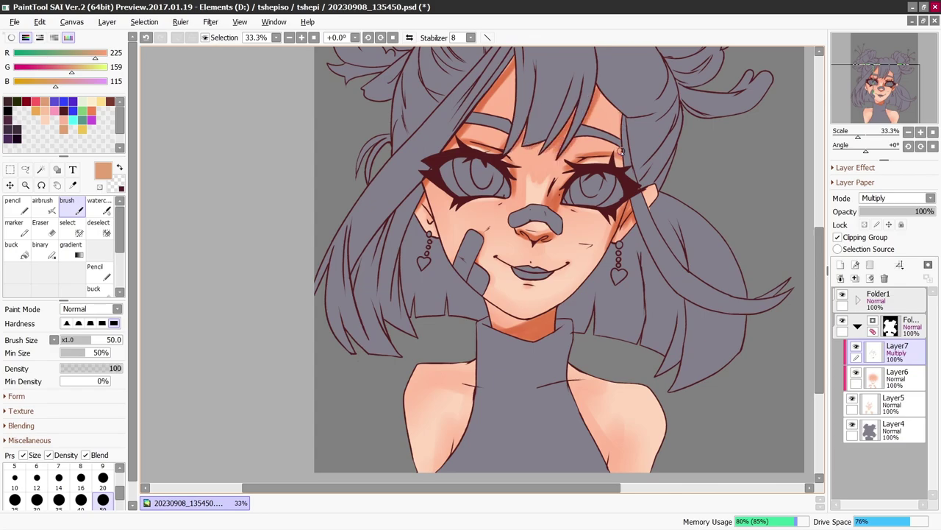
Airbrush tan shadow over the forehead under the fringe at size 350 and blend the ear and neck shadows with watercolour at 120.
{"action": "key", "text": "v"}
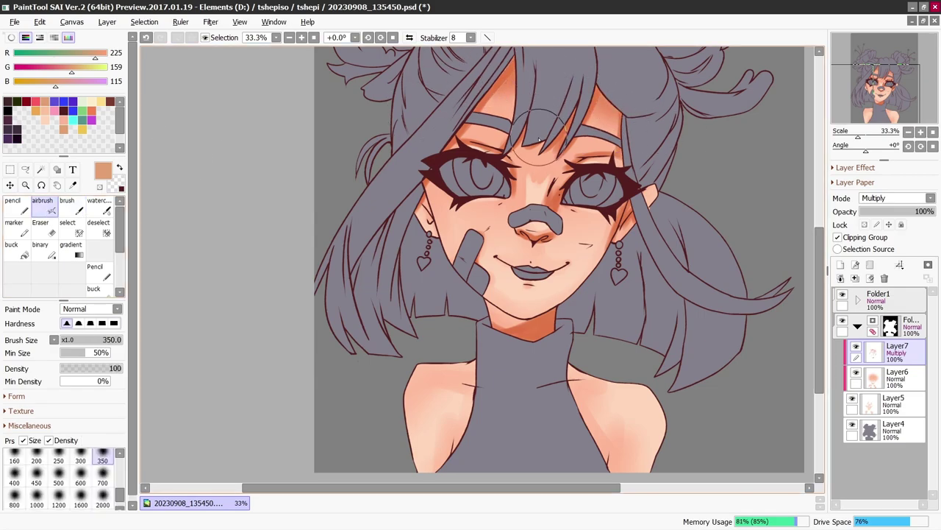
{"action": "key", "text": "c"}
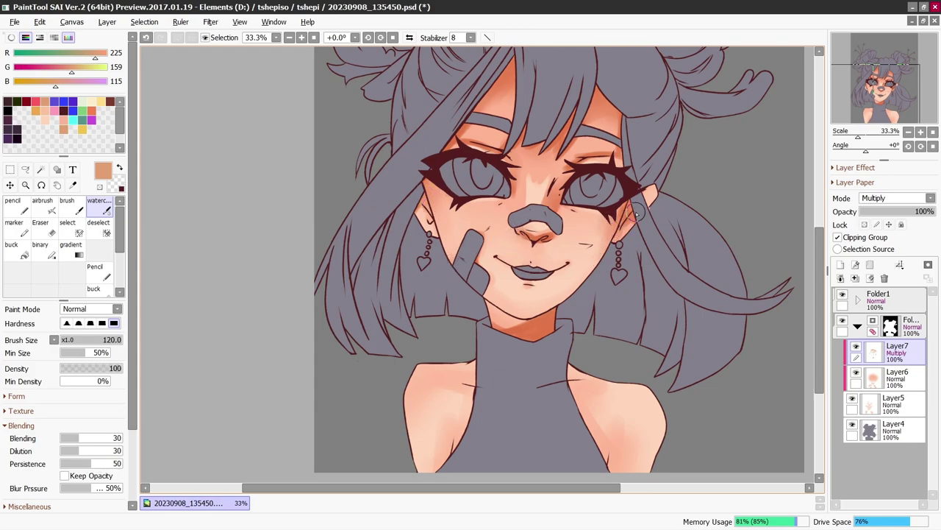
{"action": "left_click_drag", "start_coordinate": [559, 322], "coordinate": [513, 329]}
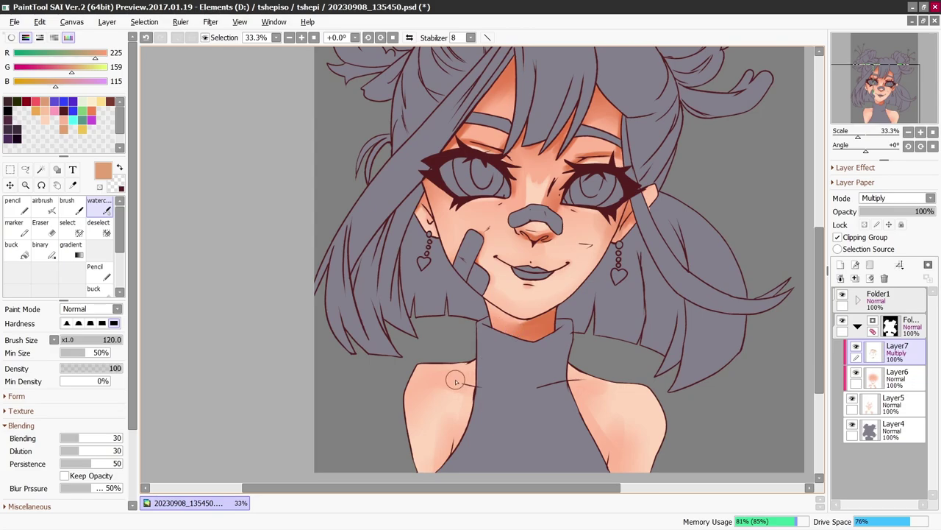
Shade the shoulders beside the collar and both armpits with watercolour at size 120, deepening the folds with the brush at size 50.
{"action": "left_click_drag", "start_coordinate": [568, 391], "coordinate": [588, 386]}
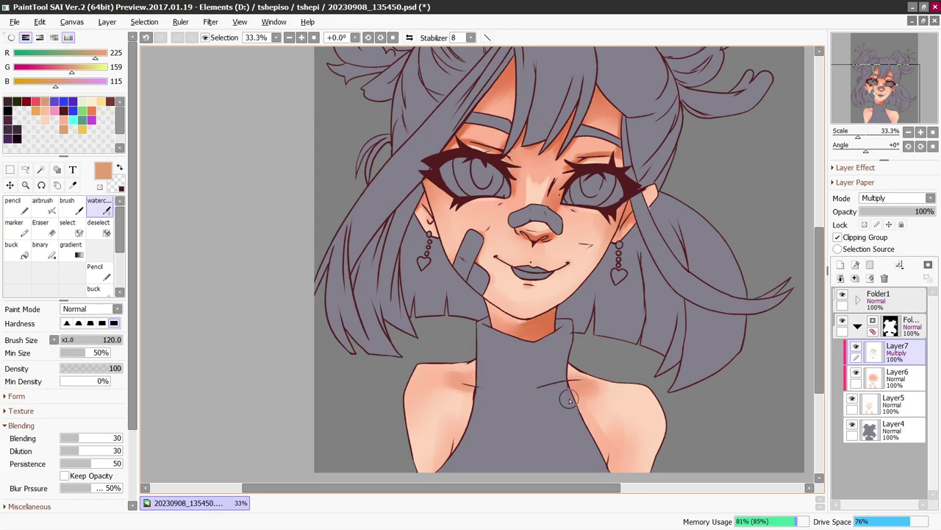
{"action": "left_click", "coordinate": [871, 112]}
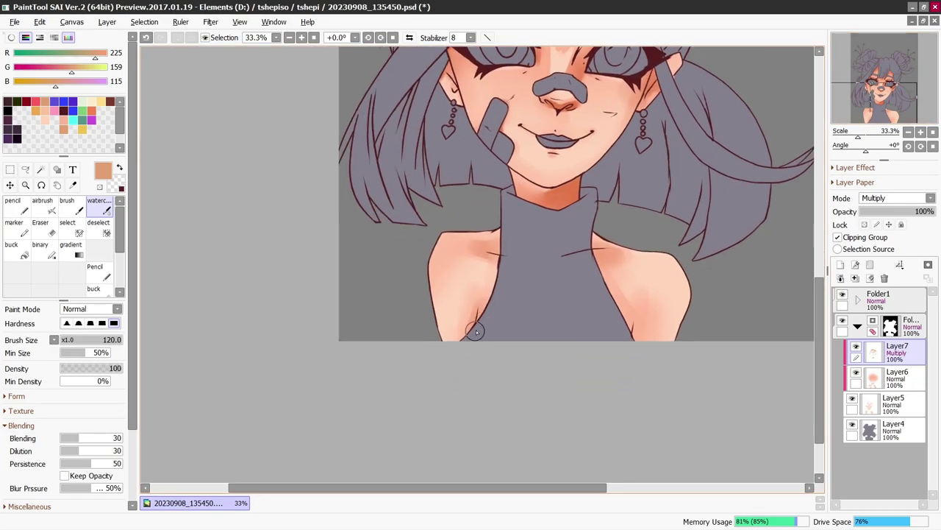
{"action": "left_click_drag", "start_coordinate": [634, 322], "coordinate": [636, 345]}
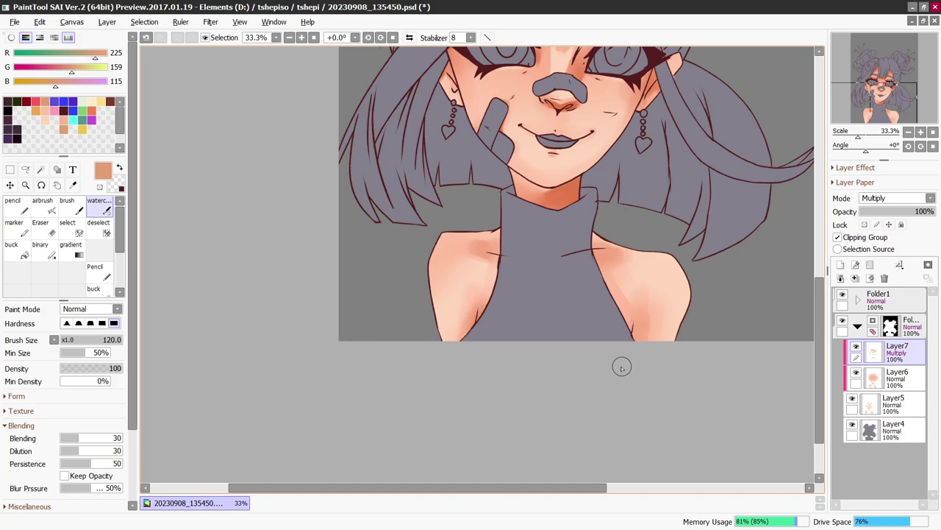
{"action": "left_click", "coordinate": [70, 209]}
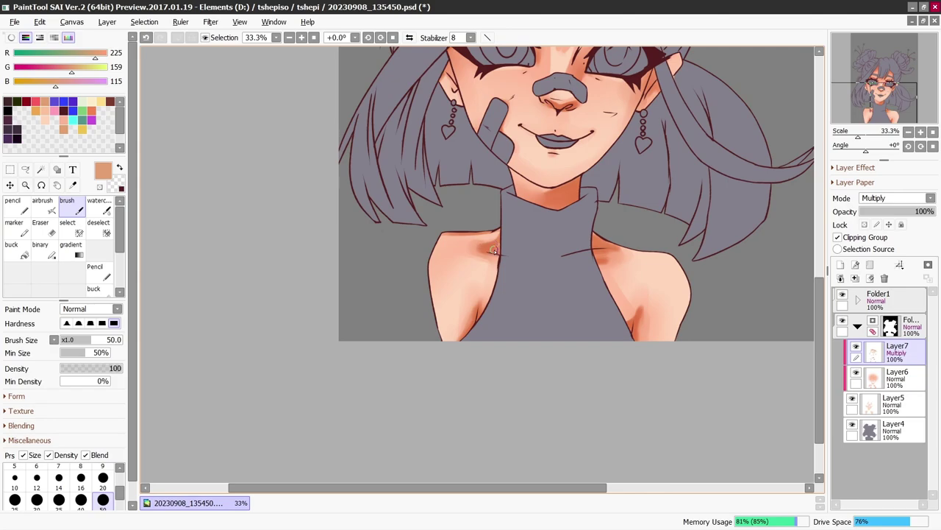
{"action": "left_click_drag", "start_coordinate": [607, 257], "coordinate": [616, 257]}
Lower the Multiply shadow layer's opacity to 67%.
{"action": "left_click", "coordinate": [909, 133]}
{"action": "left_click_drag", "start_coordinate": [869, 112], "coordinate": [877, 106]}
{"action": "left_click", "coordinate": [910, 212]}
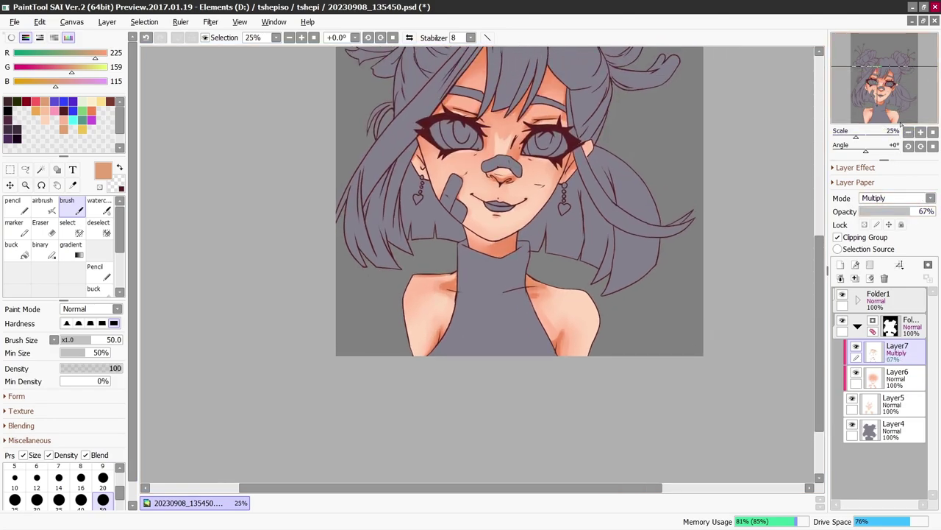
Add a new clipped layer in Shine mode above the shadow layer and choose cream RGB 254, 238, 204.
{"action": "left_click", "coordinate": [878, 104]}
{"action": "left_click", "coordinate": [91, 102]}
{"action": "left_click", "coordinate": [842, 263]}
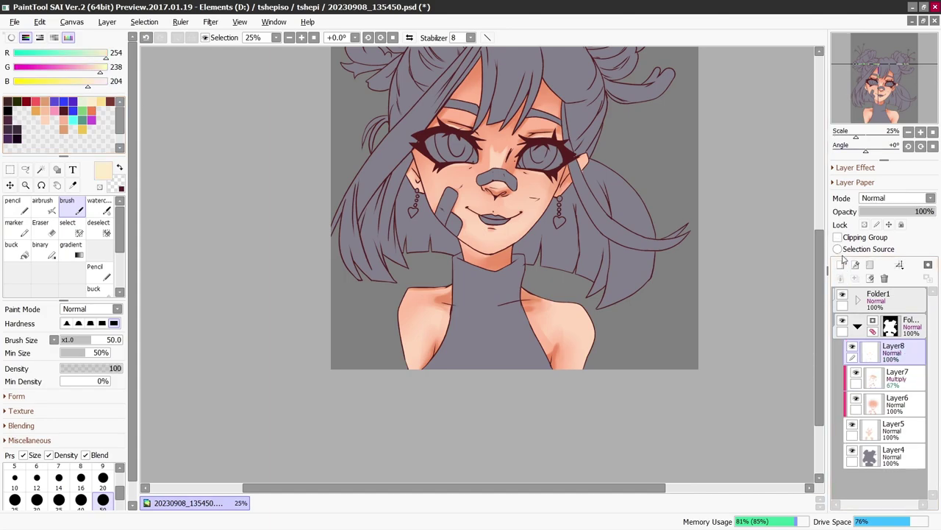
{"action": "left_click", "coordinate": [837, 237]}
{"action": "left_click", "coordinate": [894, 198]}
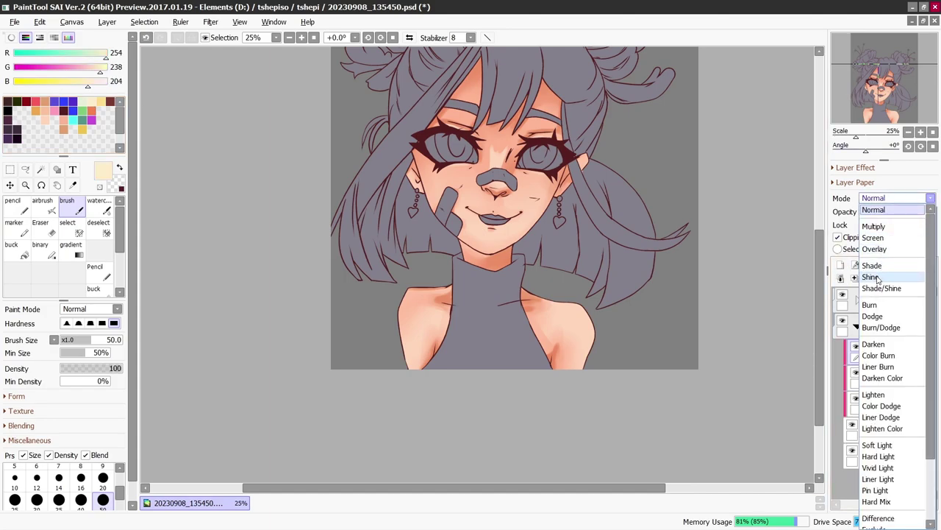
{"action": "left_click", "coordinate": [877, 277]}
Paint cream highlights along both shoulders and arms, the chin line, nose and ears with the brush at size 50.
{"action": "scroll", "coordinate": [471, 272], "scroll_direction": "up", "scroll_amount": 2}
{"action": "left_click_drag", "start_coordinate": [338, 316], "coordinate": [318, 354]}
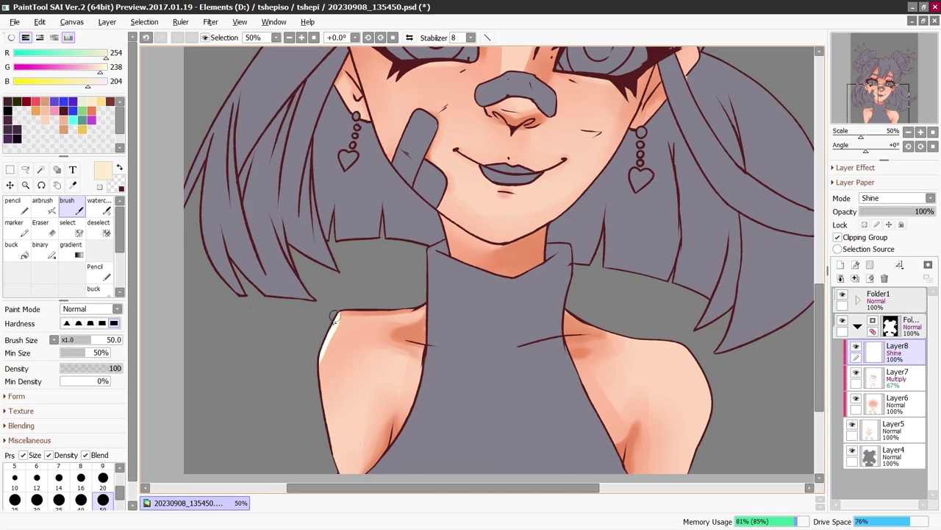
{"action": "mouse_move", "coordinate": [453, 213]}
{"action": "left_mouse_down"}
{"action": "mouse_move", "coordinate": [484, 236]}
{"action": "mouse_move", "coordinate": [563, 215]}
{"action": "left_mouse_up"}
{"action": "key", "text": "e"}
{"action": "mouse_move", "coordinate": [675, 421]}
{"action": "left_mouse_down"}
{"action": "mouse_move", "coordinate": [541, 259]}
{"action": "mouse_move", "coordinate": [548, 235]}
{"action": "left_mouse_up"}
{"action": "key", "text": "minus"}
{"action": "mouse_move", "coordinate": [498, 151]}
{"action": "left_mouse_down"}
{"action": "mouse_move", "coordinate": [528, 153]}
{"action": "mouse_move", "coordinate": [587, 217]}
{"action": "left_mouse_up"}
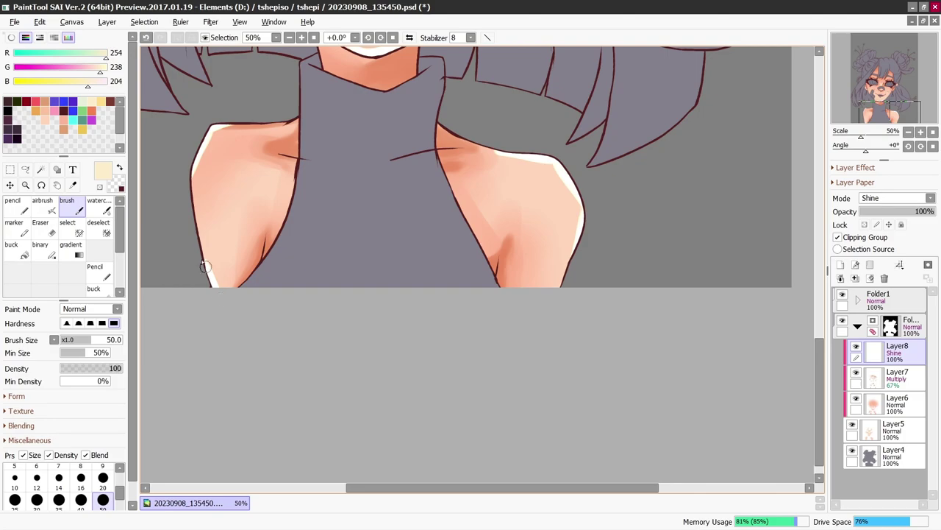
{"action": "scroll", "coordinate": [467, 304], "scroll_direction": "up", "scroll_amount": 5}
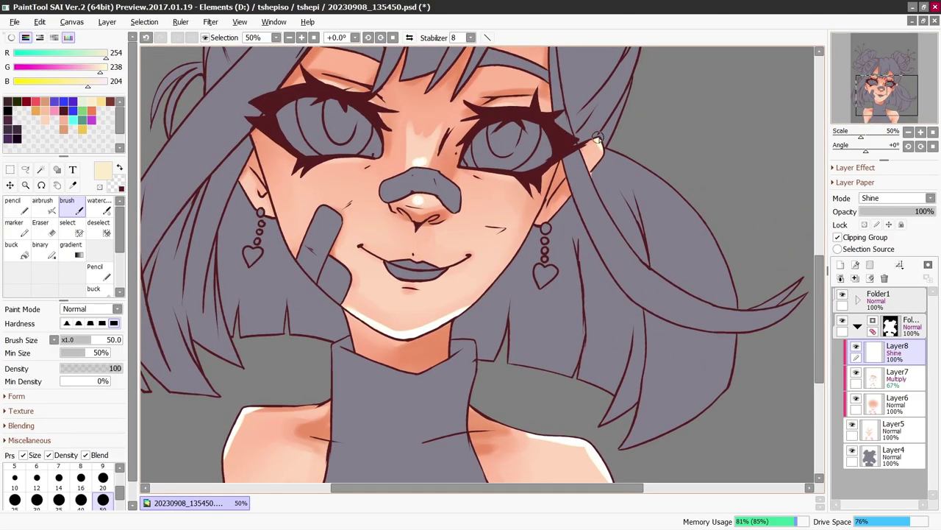
{"action": "key", "text": "e"}
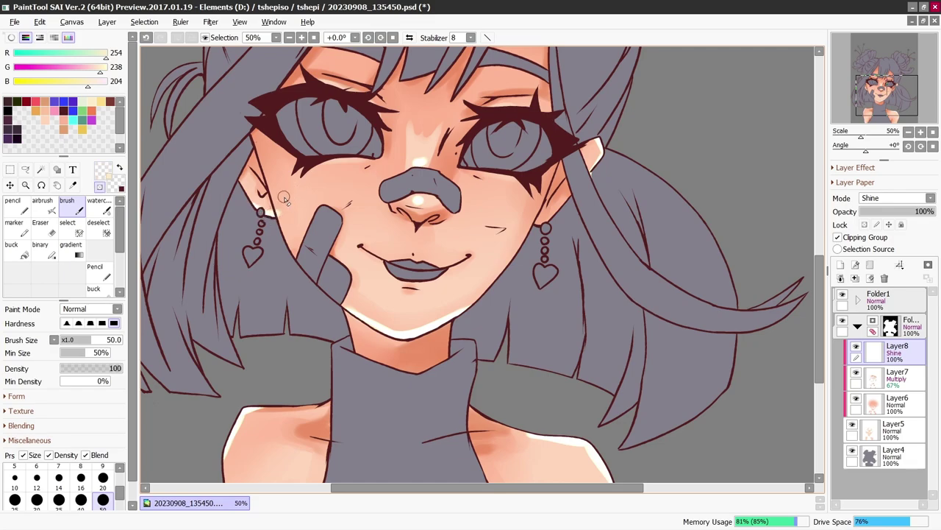
Airbrush a soft cream glow onto both cheeks at brush size 350.
{"action": "left_click", "coordinate": [43, 209]}
{"action": "key", "text": "minus"}
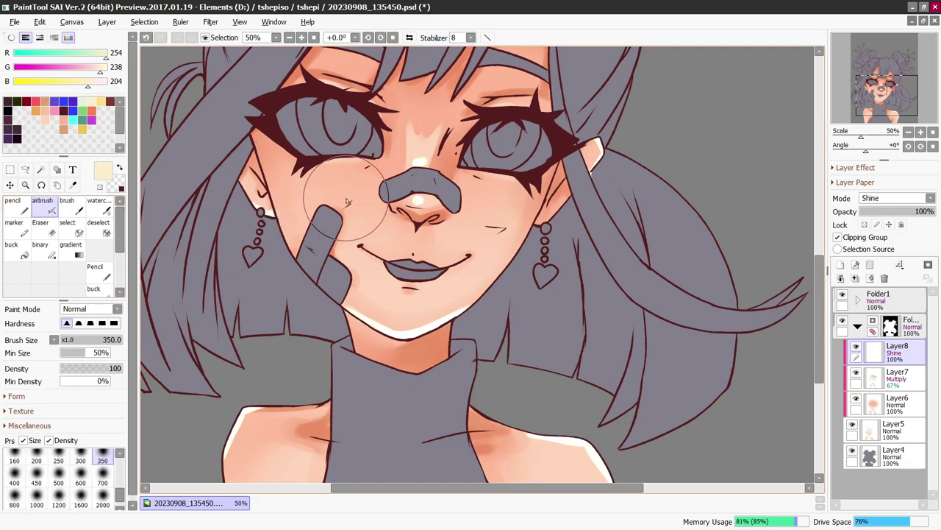
{"action": "left_click_drag", "start_coordinate": [334, 188], "coordinate": [344, 197]}
{"action": "left_click_drag", "start_coordinate": [501, 209], "coordinate": [471, 225]}
Soften the cheek glows and the nose highlight with the size 350 airbrush in transparent colour.
{"action": "key", "text": "minus"}
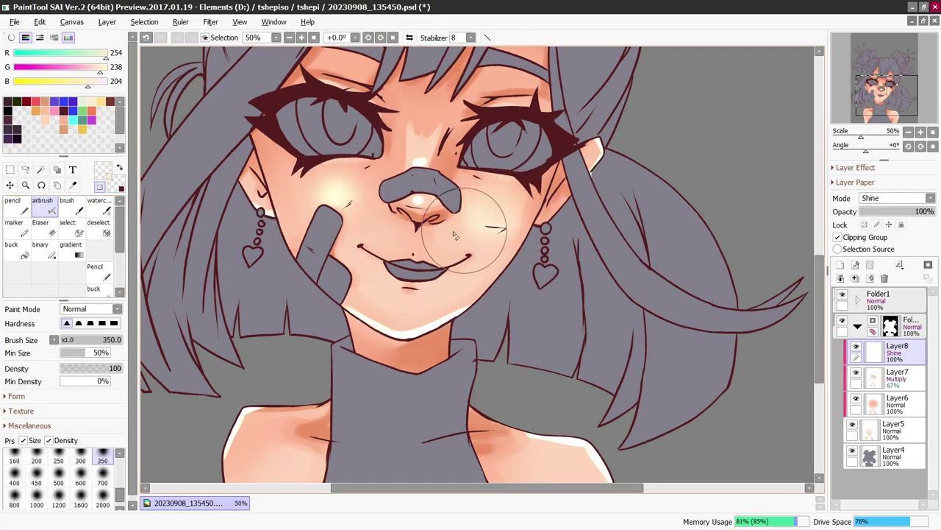
{"action": "left_click_drag", "start_coordinate": [356, 211], "coordinate": [336, 202]}
{"action": "left_click_drag", "start_coordinate": [468, 237], "coordinate": [475, 223]}
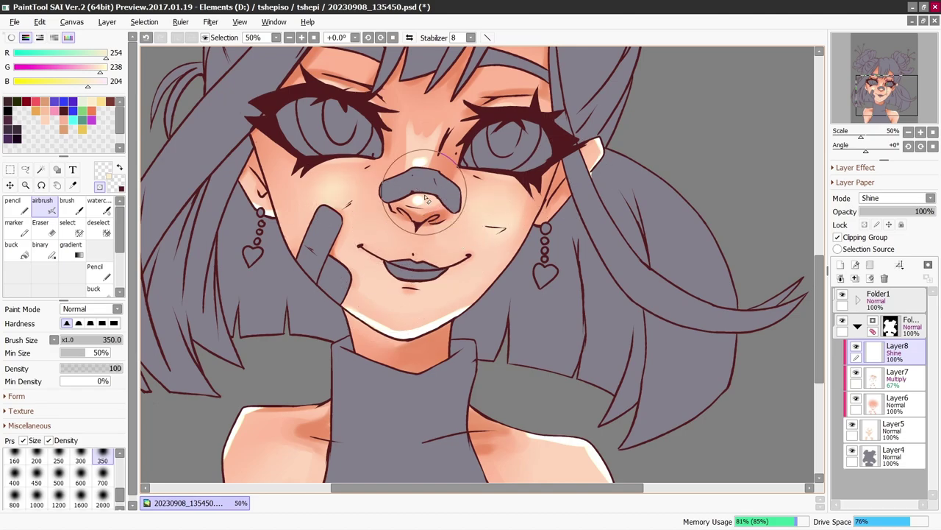
{"action": "mouse_move", "coordinate": [419, 200]}
{"action": "left_mouse_down"}
{"action": "mouse_move", "coordinate": [440, 169]}
{"action": "mouse_move", "coordinate": [407, 199]}
{"action": "mouse_move", "coordinate": [418, 167]}
{"action": "mouse_move", "coordinate": [426, 163]}
{"action": "mouse_move", "coordinate": [423, 189]}
{"action": "left_mouse_up"}
Save the drawing file.
{"action": "left_click", "coordinate": [909, 132]}
{"action": "left_click_drag", "start_coordinate": [897, 73], "coordinate": [893, 86]}
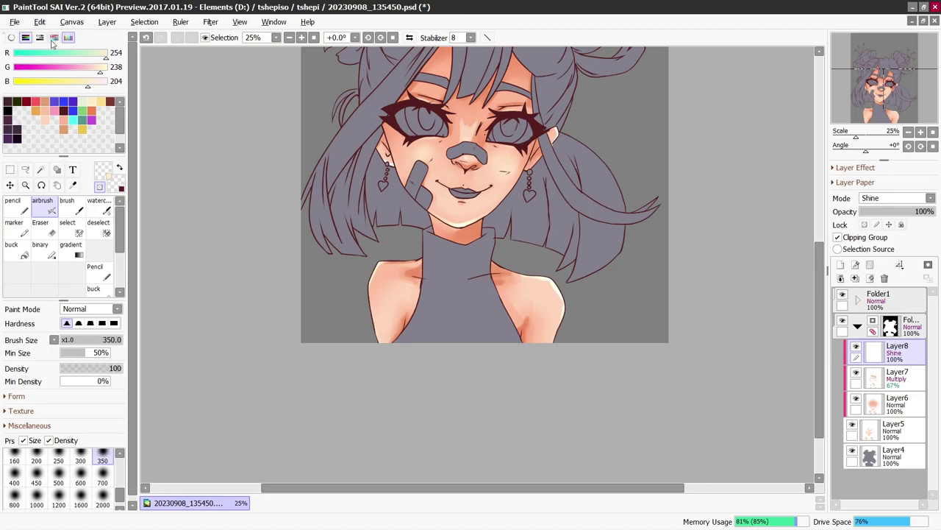
{"action": "key", "text": "ctrl+s"}
{"action": "left_click_drag", "start_coordinate": [880, 91], "coordinate": [880, 81]}
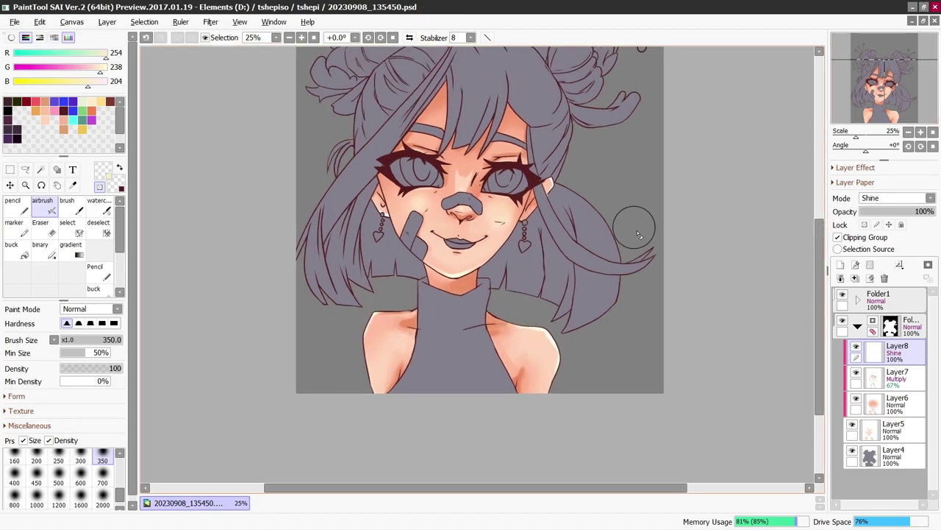